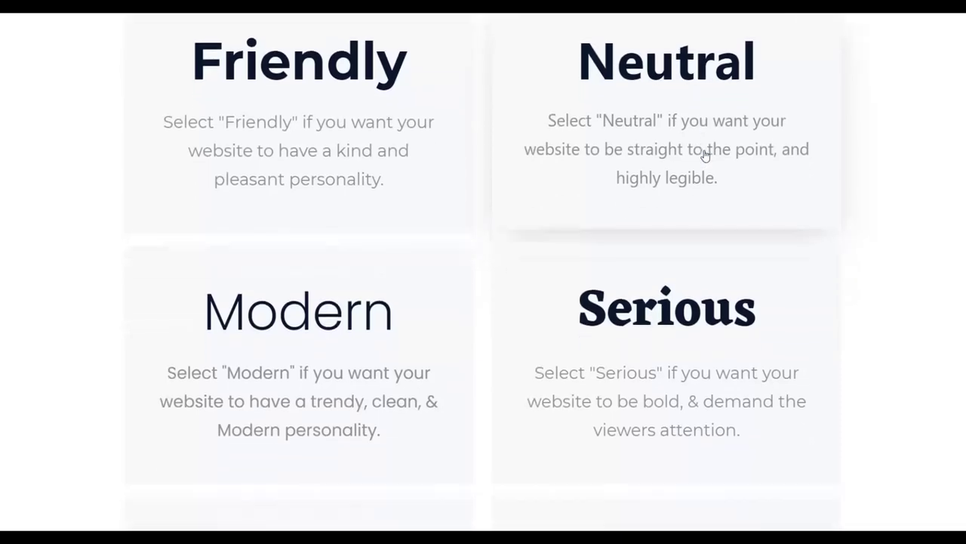
Step: Choose the Friendly personality style for the website
{"action": "scroll", "coordinate": [702, 251], "scroll_direction": "up", "scroll_amount": 4}
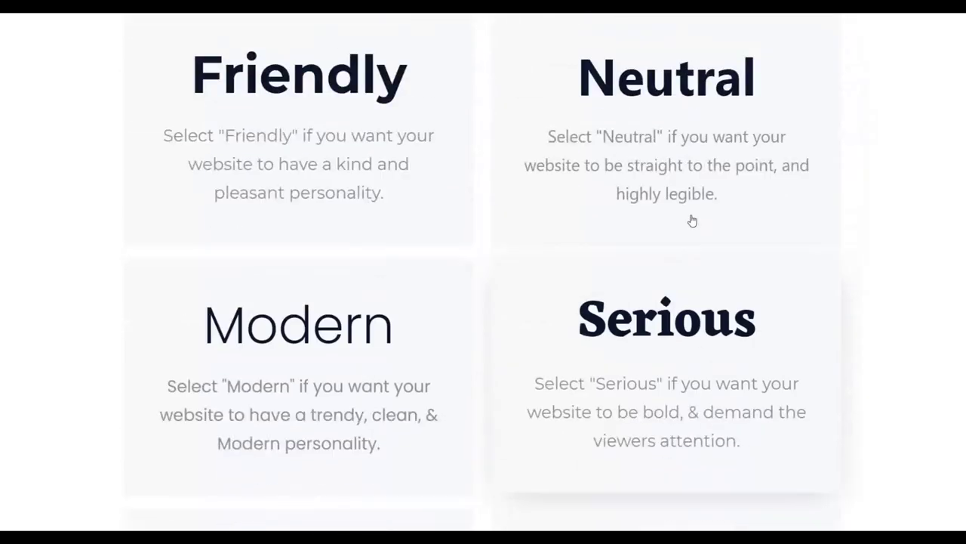
{"action": "left_click", "coordinate": [256, 226]}
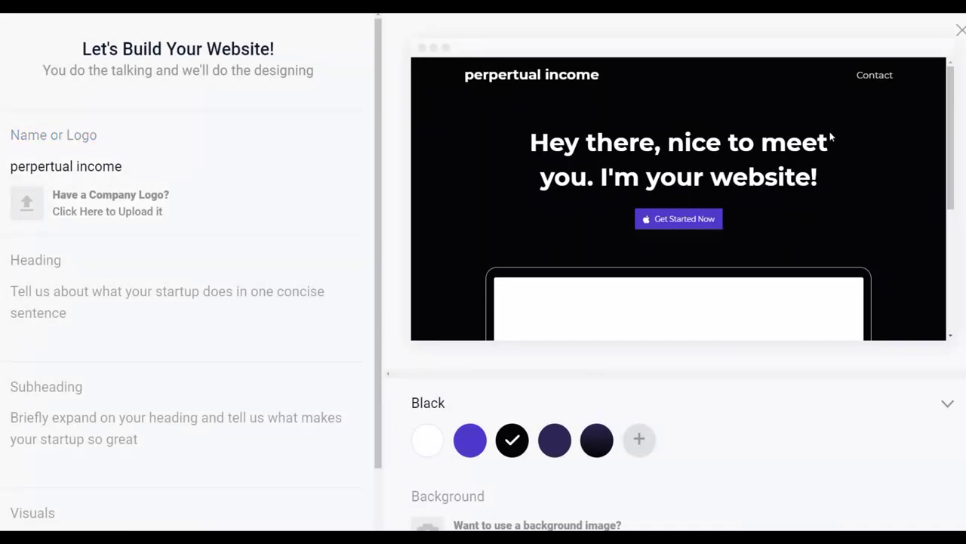
Step: Try the purple, dark indigo and dark gradient preset color palettes on the website preview
{"action": "scroll", "coordinate": [768, 181], "scroll_direction": "down", "scroll_amount": 3}
{"action": "scroll", "coordinate": [692, 166], "scroll_direction": "up", "scroll_amount": 3}
{"action": "scroll", "coordinate": [605, 206], "scroll_direction": "down", "scroll_amount": 2}
{"action": "left_click", "coordinate": [468, 443]}
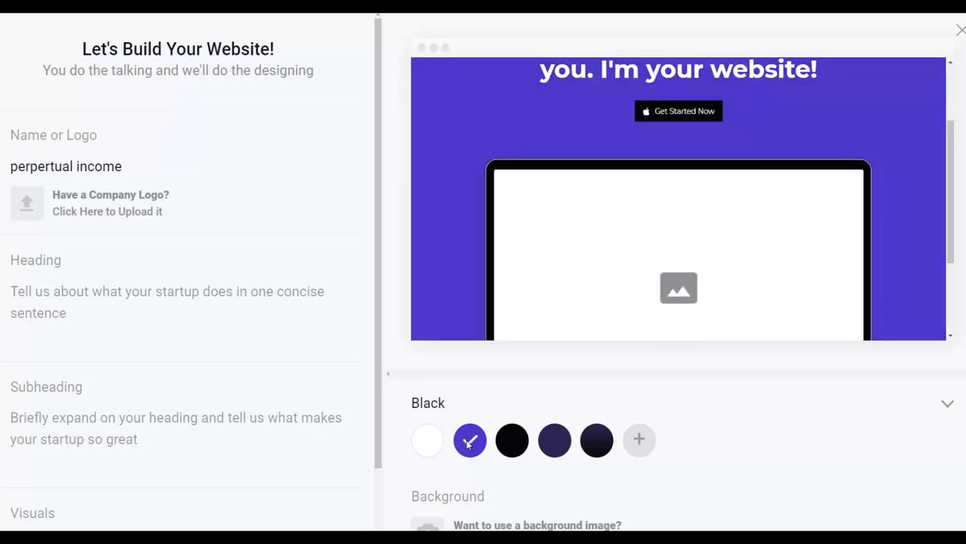
{"action": "left_click", "coordinate": [558, 450]}
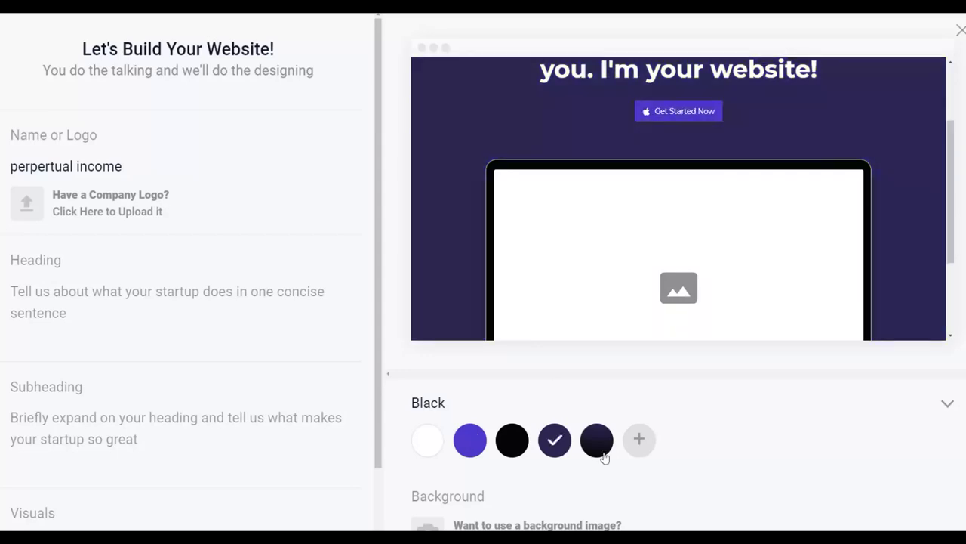
{"action": "left_click", "coordinate": [602, 447]}
Step: Create a custom color palette with background color #01D1FD and save it
{"action": "left_click", "coordinate": [638, 439]}
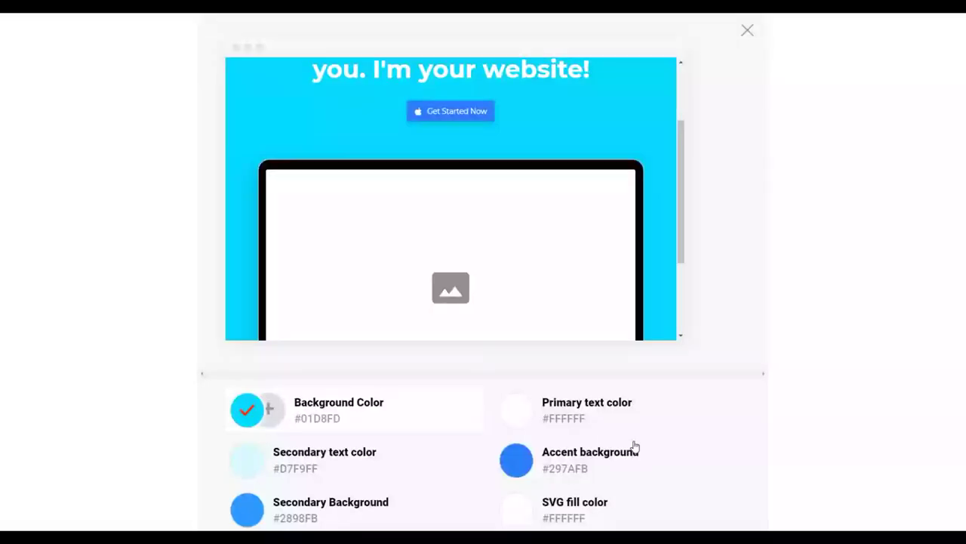
{"action": "scroll", "coordinate": [349, 387], "scroll_direction": "down", "scroll_amount": 3}
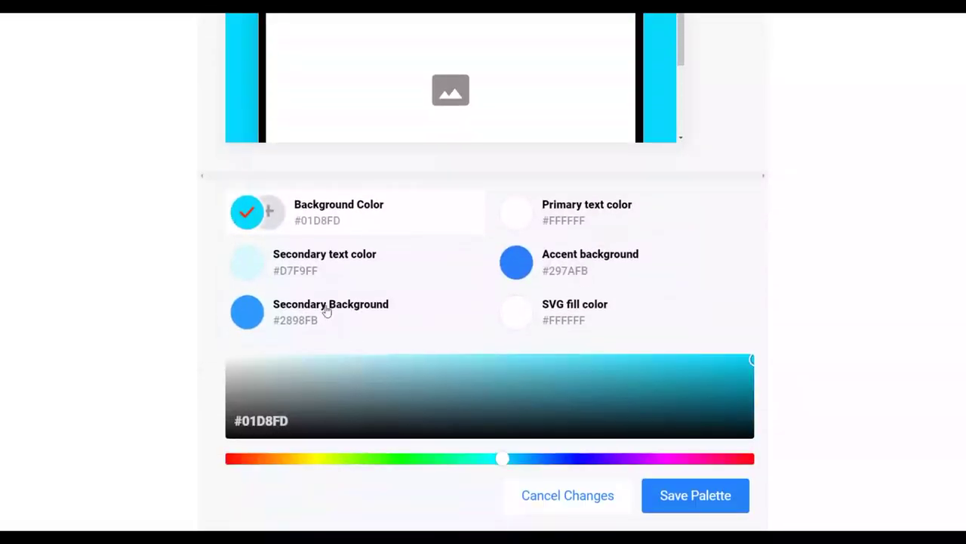
{"action": "left_click", "coordinate": [504, 459]}
{"action": "mouse_move", "coordinate": [506, 460]}
{"action": "left_mouse_down"}
{"action": "mouse_move", "coordinate": [518, 461]}
{"action": "mouse_move", "coordinate": [505, 460]}
{"action": "left_mouse_up"}
{"action": "scroll", "coordinate": [609, 279], "scroll_direction": "up", "scroll_amount": 1}
{"action": "scroll", "coordinate": [608, 279], "scroll_direction": "up", "scroll_amount": 2}
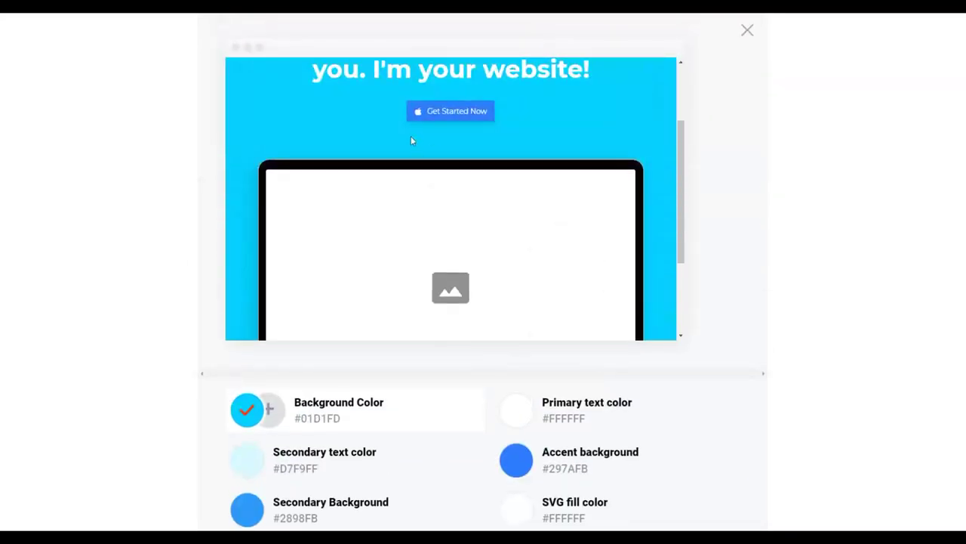
{"action": "scroll", "coordinate": [520, 272], "scroll_direction": "down", "scroll_amount": 2}
{"action": "scroll", "coordinate": [717, 419], "scroll_direction": "down", "scroll_amount": 3}
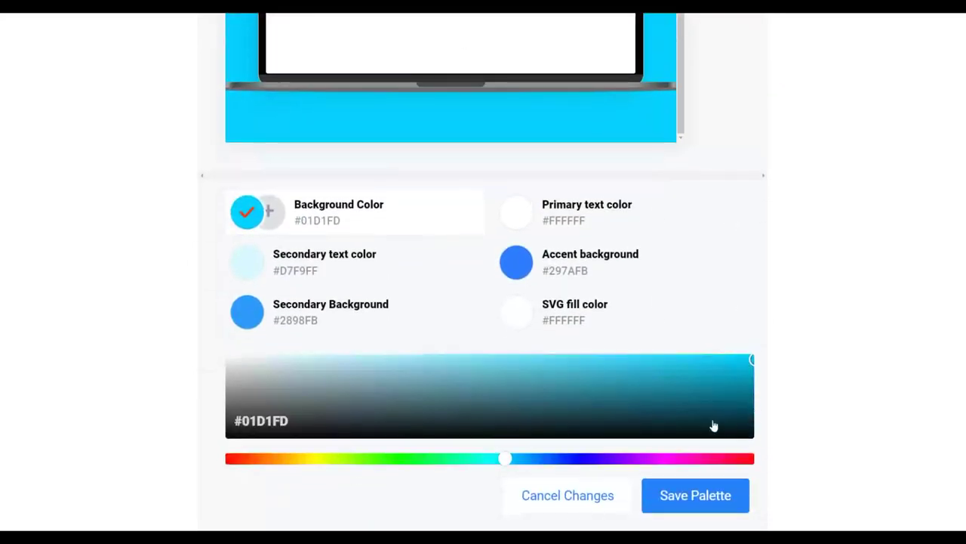
{"action": "left_click", "coordinate": [688, 504]}
{"action": "scroll", "coordinate": [608, 352], "scroll_direction": "up", "scroll_amount": 2}
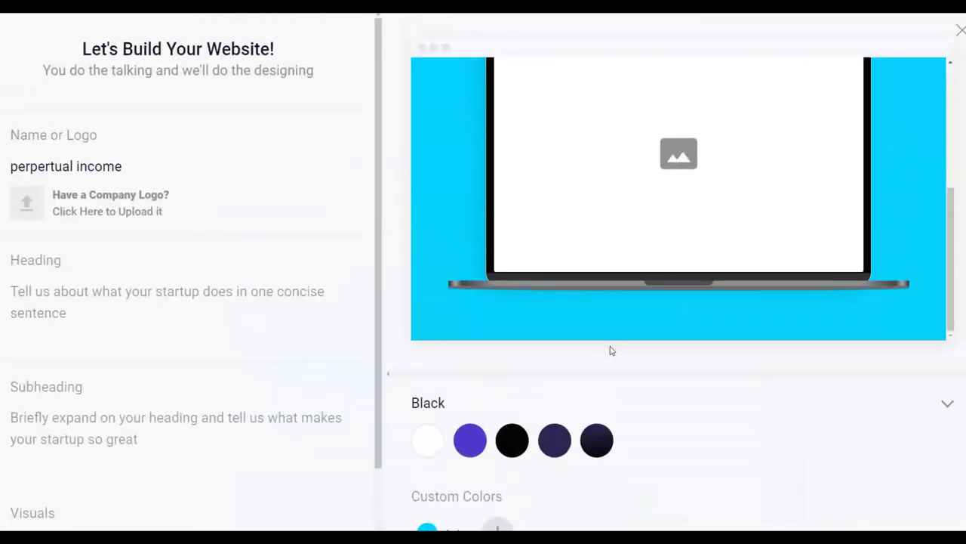
{"action": "scroll", "coordinate": [561, 201], "scroll_direction": "up", "scroll_amount": 3}
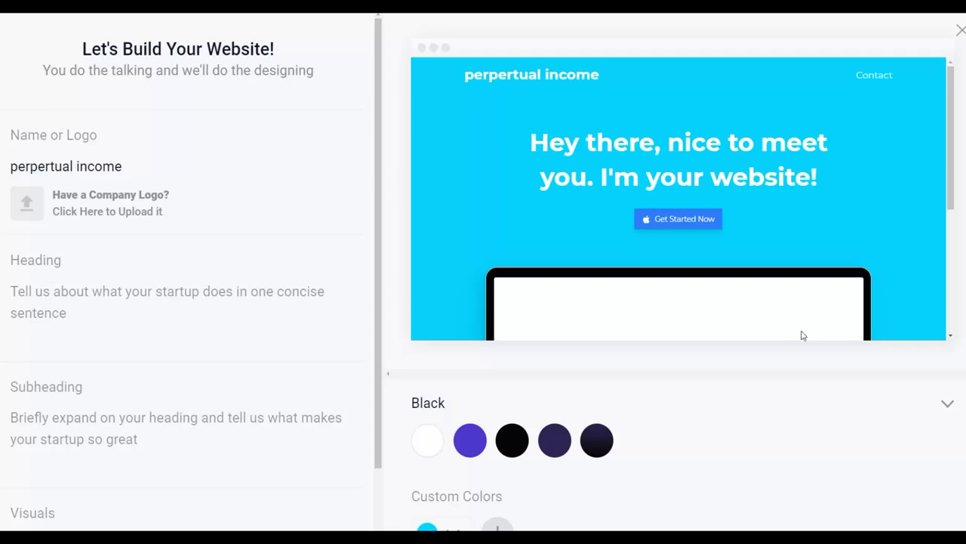
Step: Enter the test text "fffff" as the website heading
{"action": "scroll", "coordinate": [802, 335], "scroll_direction": "down", "scroll_amount": 1}
{"action": "left_click", "coordinate": [82, 143]}
{"action": "left_click", "coordinate": [65, 295]}
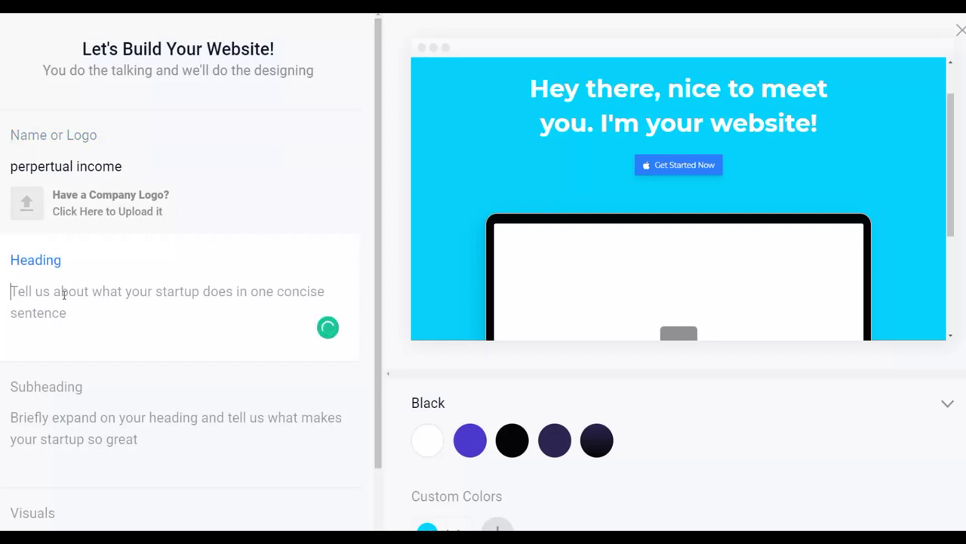
{"action": "type", "text": "fffff"}
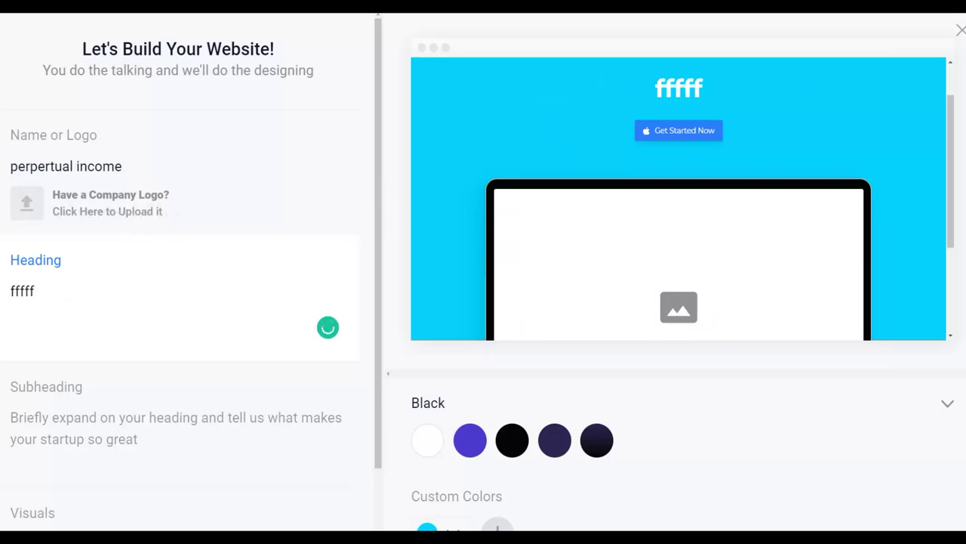
{"action": "mouse_move", "coordinate": [22, 292]}
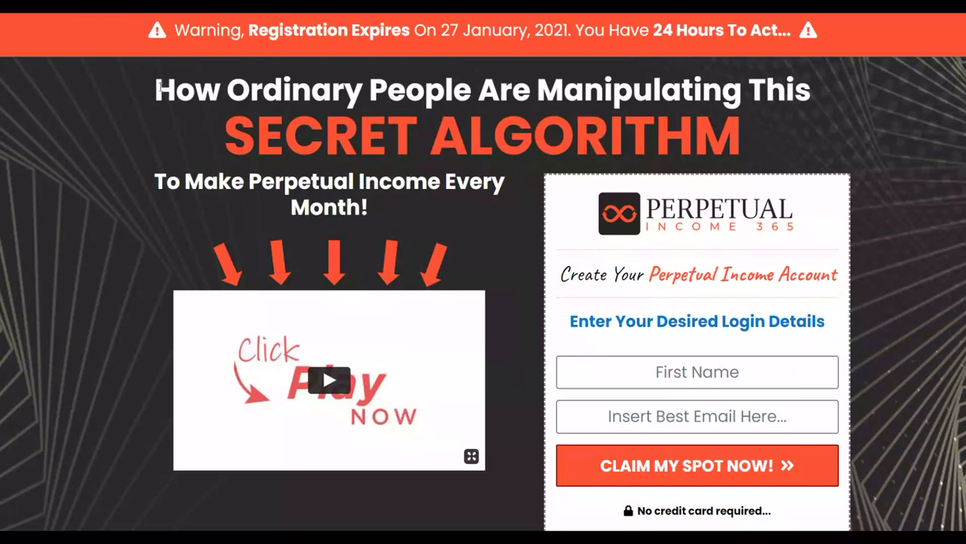
Step: On the Perpetual Income 365 sales page, copy the headline "How Ordinary People Are Manipulating This SECRET ALGORITHM"
{"action": "mouse_move", "coordinate": [156, 89]}
{"action": "left_mouse_down"}
{"action": "mouse_move", "coordinate": [661, 136]}
{"action": "mouse_move", "coordinate": [751, 91]}
{"action": "mouse_move", "coordinate": [744, 125]}
{"action": "mouse_move", "coordinate": [155, 89]}
{"action": "left_mouse_up"}
{"action": "key", "text": "ctrl+c"}
{"action": "right_click", "coordinate": [226, 91]}
{"action": "key", "text": "Escape"}
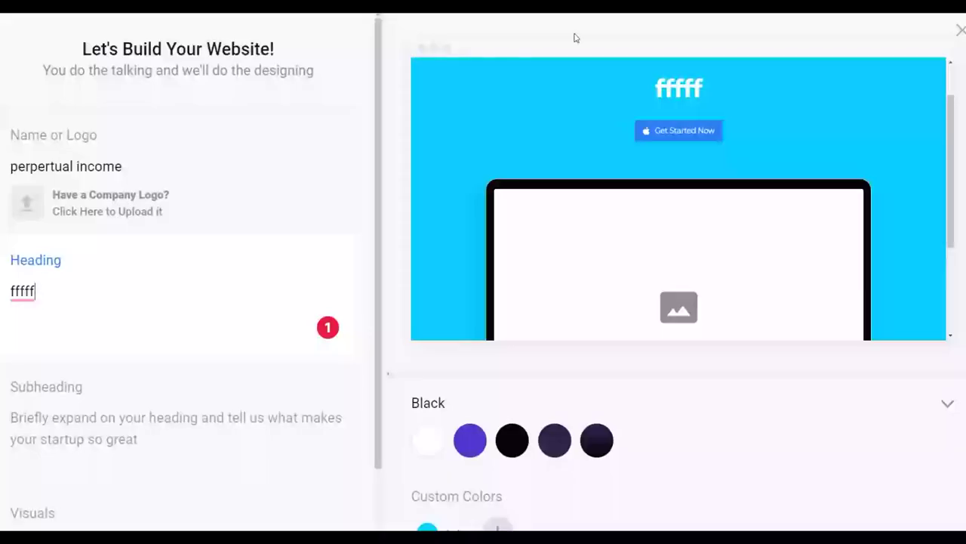
Step: Back in the website builder, replace the test heading with the copied sales page headline
{"action": "left_click", "coordinate": [14, 292]}
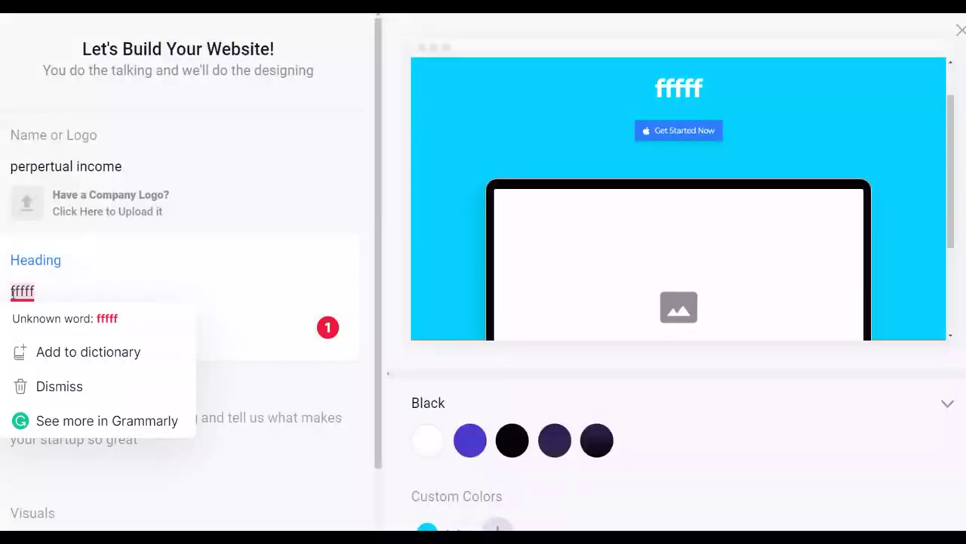
{"action": "key", "text": "BackSpace"}
{"action": "key", "text": "BackSpace"}
{"action": "key", "text": "BackSpace"}
{"action": "key", "text": "BackSpace"}
{"action": "key", "text": "BackSpace"}
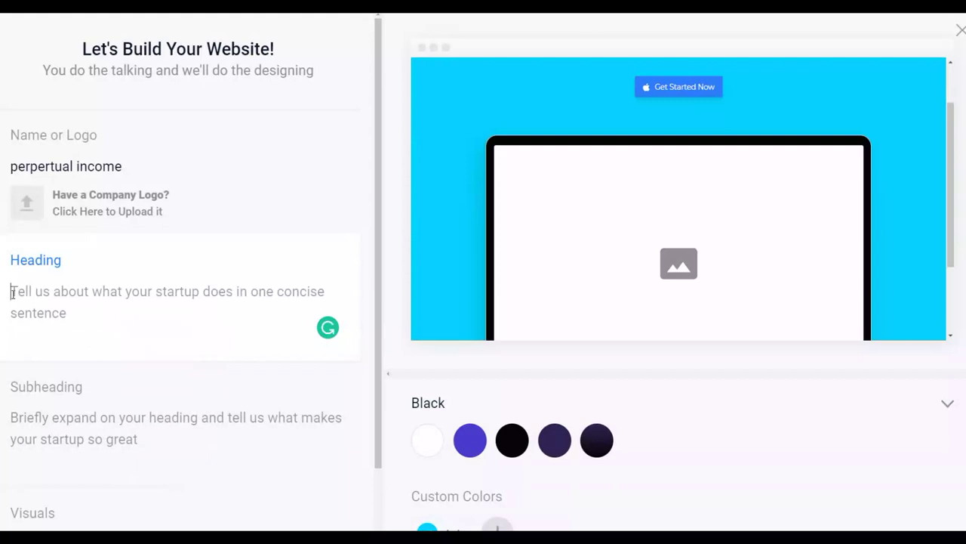
{"action": "key", "text": "ctrl+v"}
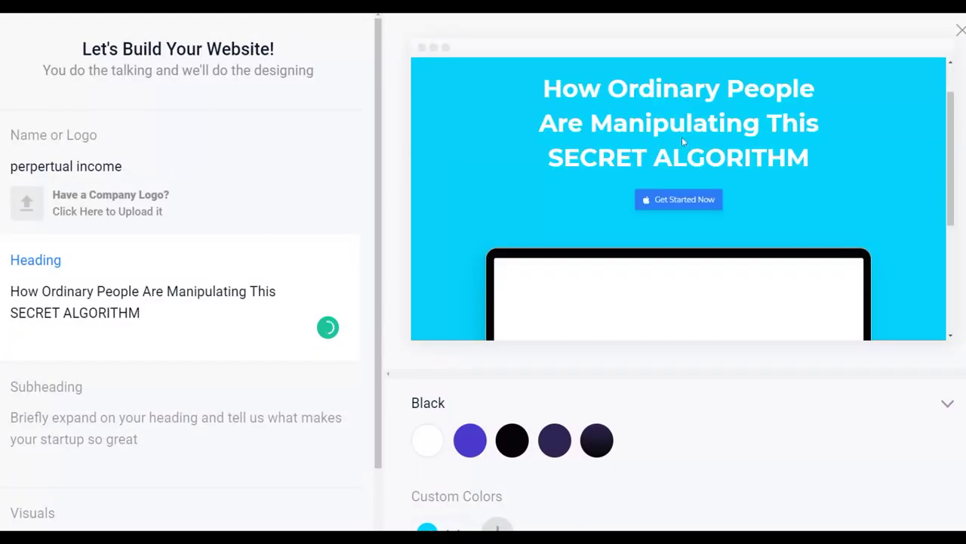
Step: Extend the end of the heading with "To Make Over $1000 A Week Online"
{"action": "left_click", "coordinate": [166, 256]}
{"action": "left_click", "coordinate": [160, 317]}
{"action": "type", "text": "To"}
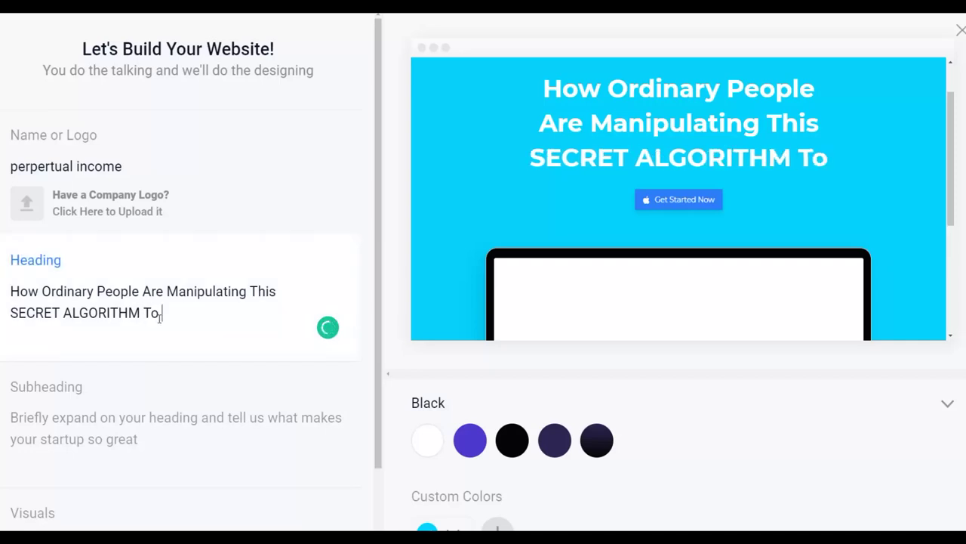
{"action": "type", "text": " Make Over"}
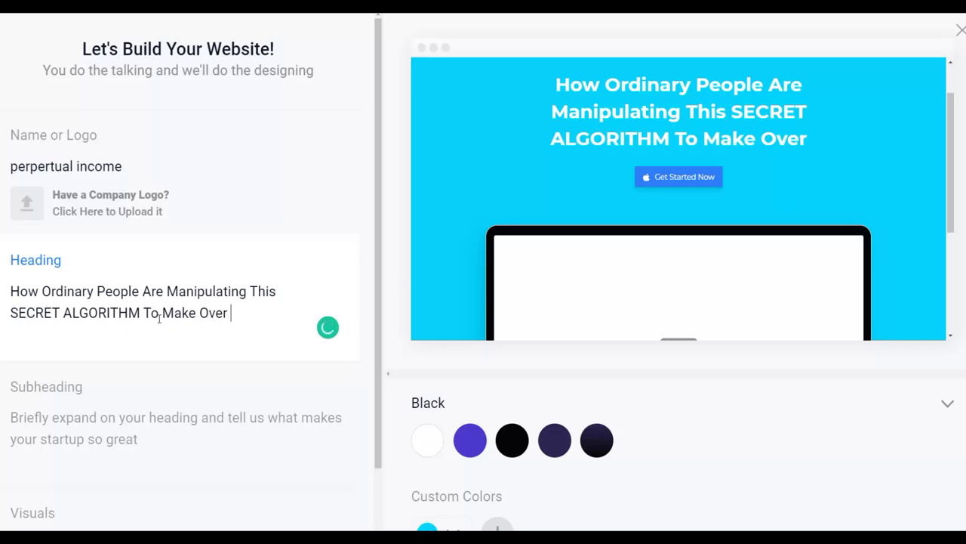
{"action": "type", "text": " $1"}
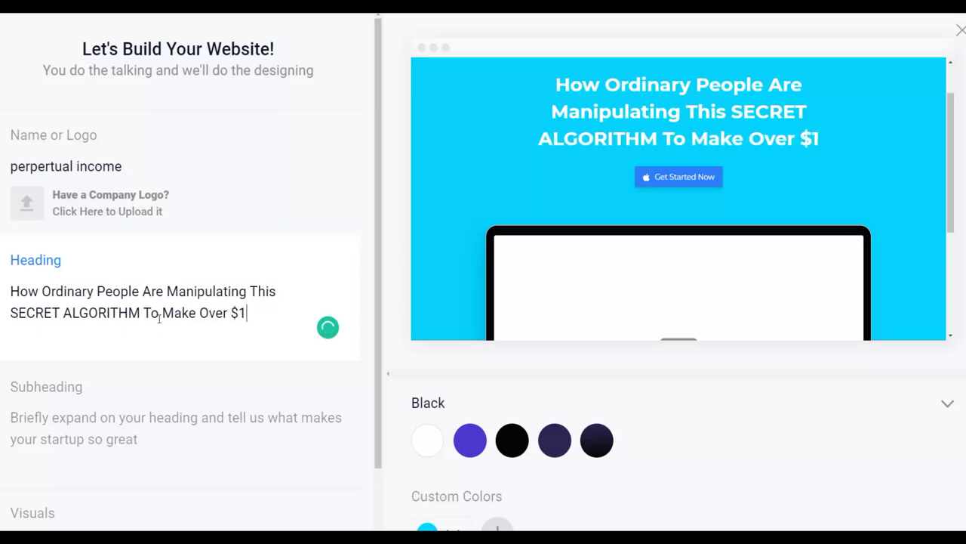
{"action": "type", "text": "000"}
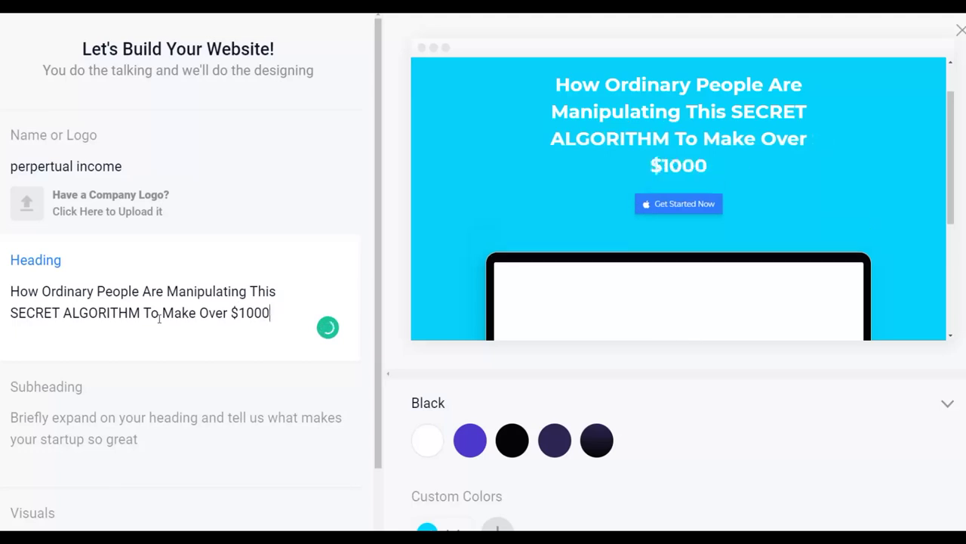
{"action": "type", "text": " A "}
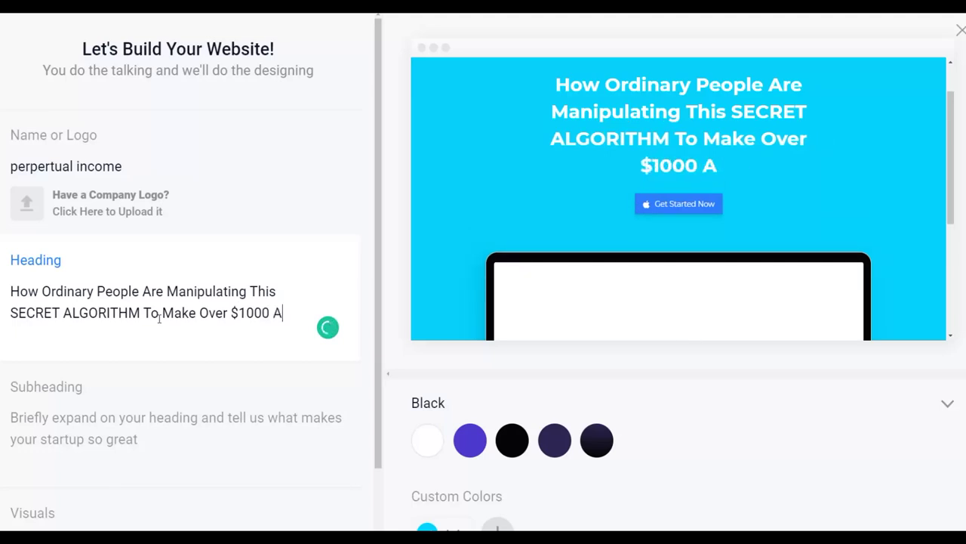
{"action": "type", "text": "We"}
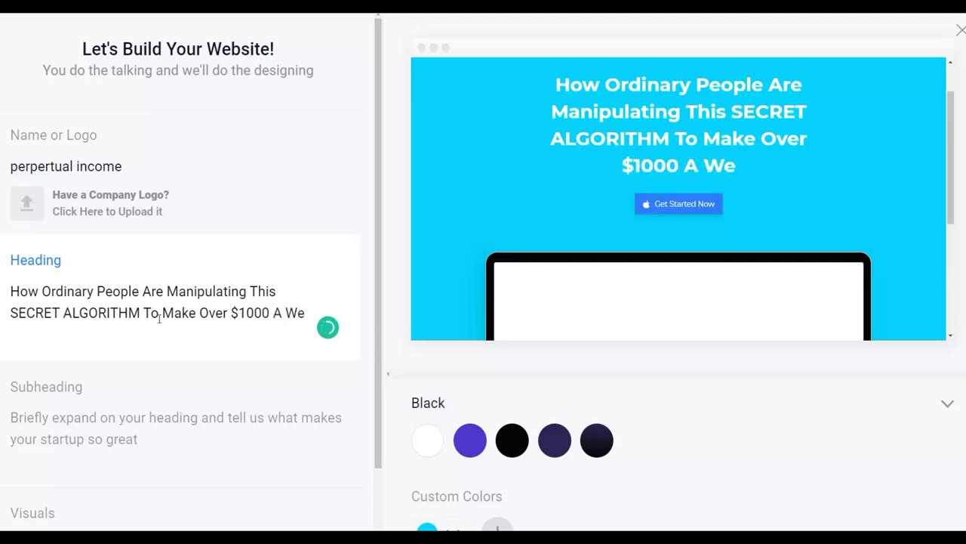
{"action": "type", "text": "ek On"}
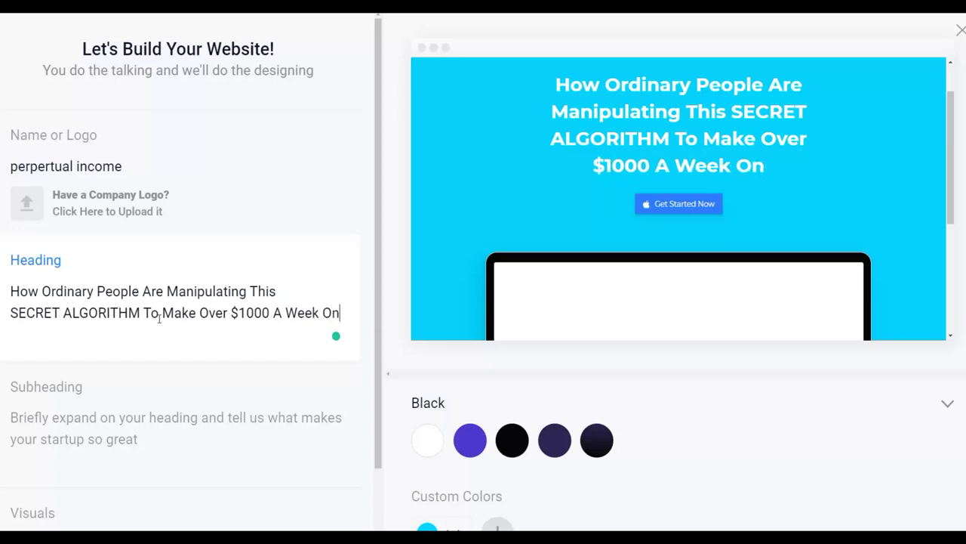
{"action": "type", "text": "line"}
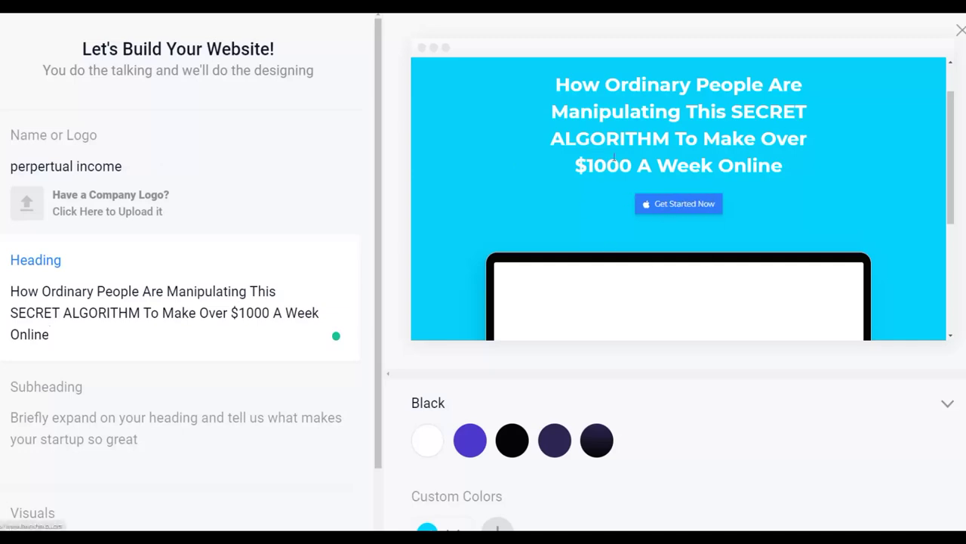
Step: Copy "To Make Perpetual Income Every Month!" from the Perpetual Income 365 sales page into the website's subheading
{"action": "scroll", "coordinate": [634, 157], "scroll_direction": "down", "scroll_amount": 1}
{"action": "scroll", "coordinate": [634, 158], "scroll_direction": "down", "scroll_amount": 2}
{"action": "scroll", "coordinate": [330, 188], "scroll_direction": "down", "scroll_amount": 3}
{"action": "left_click", "coordinate": [63, 283]}
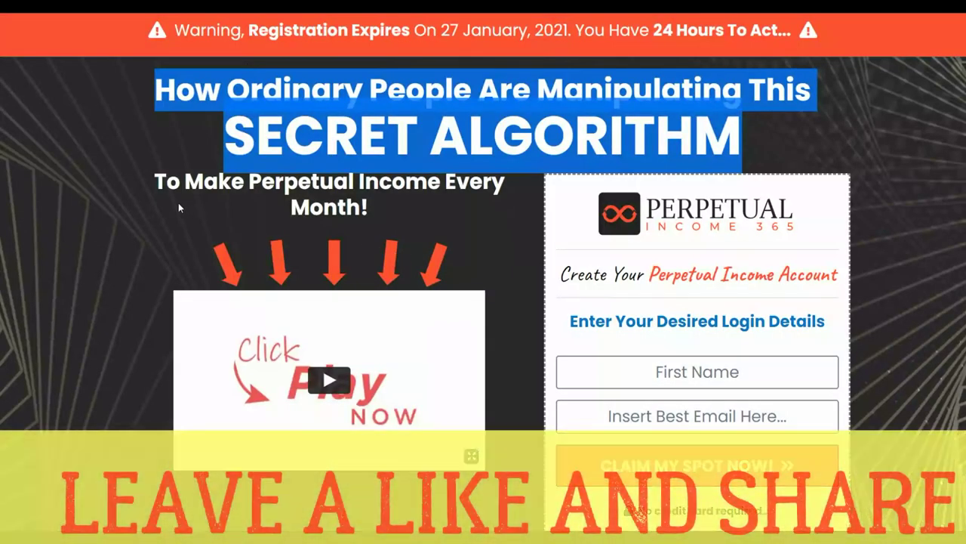
{"action": "left_click_drag", "start_coordinate": [154, 181], "coordinate": [411, 216]}
{"action": "key", "text": "ctrl+c"}
{"action": "right_click", "coordinate": [361, 192]}
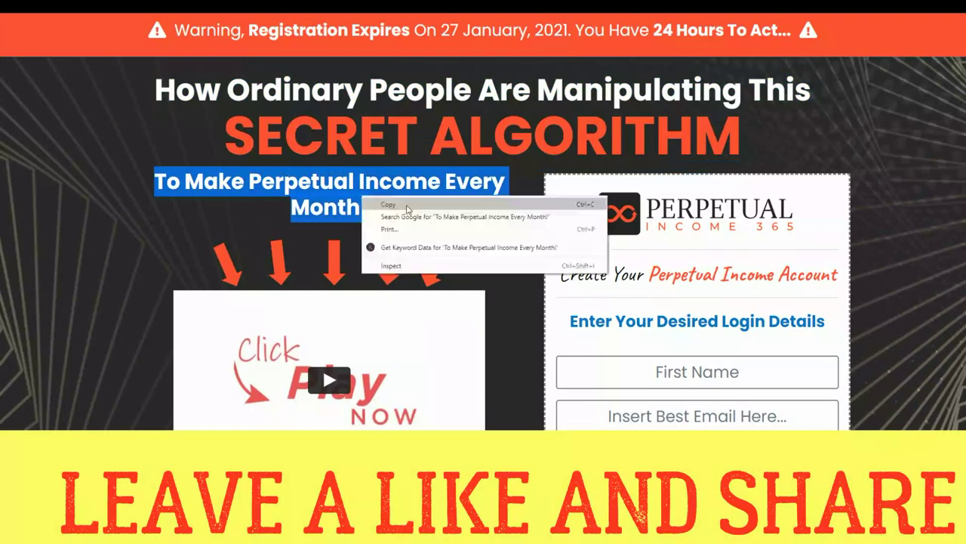
{"action": "left_click", "coordinate": [388, 198]}
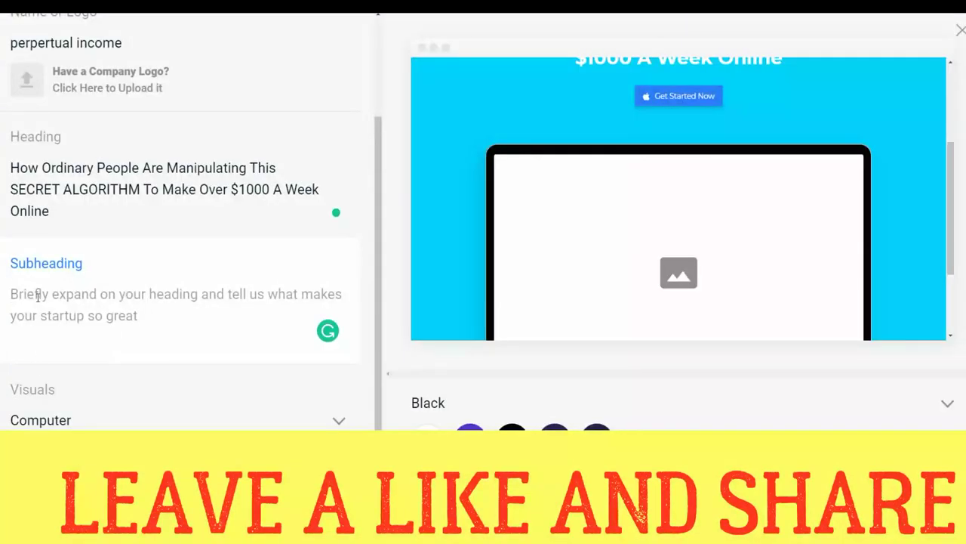
{"action": "key", "text": "ctrl+v"}
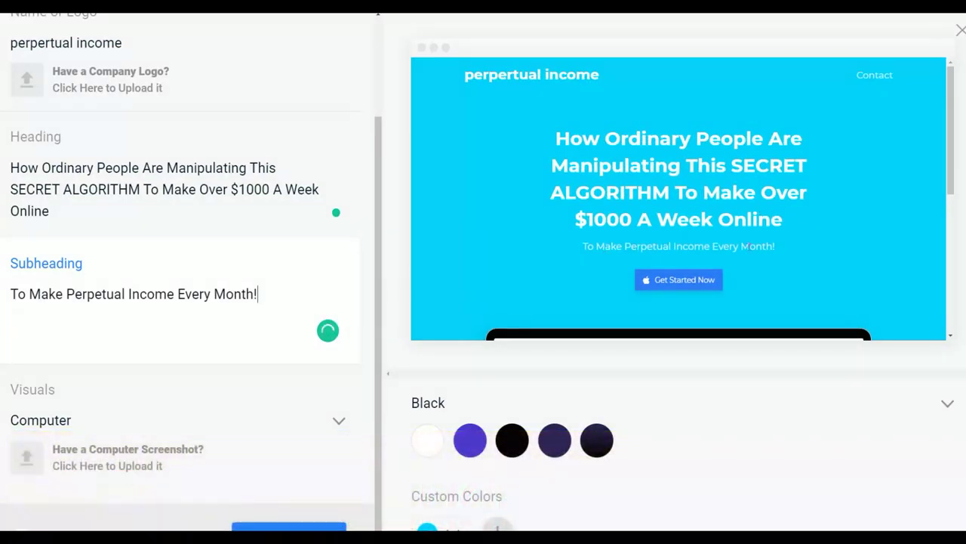
Step: Review the page preview together with the visuals, color and background options
{"action": "scroll", "coordinate": [750, 247], "scroll_direction": "down", "scroll_amount": 2}
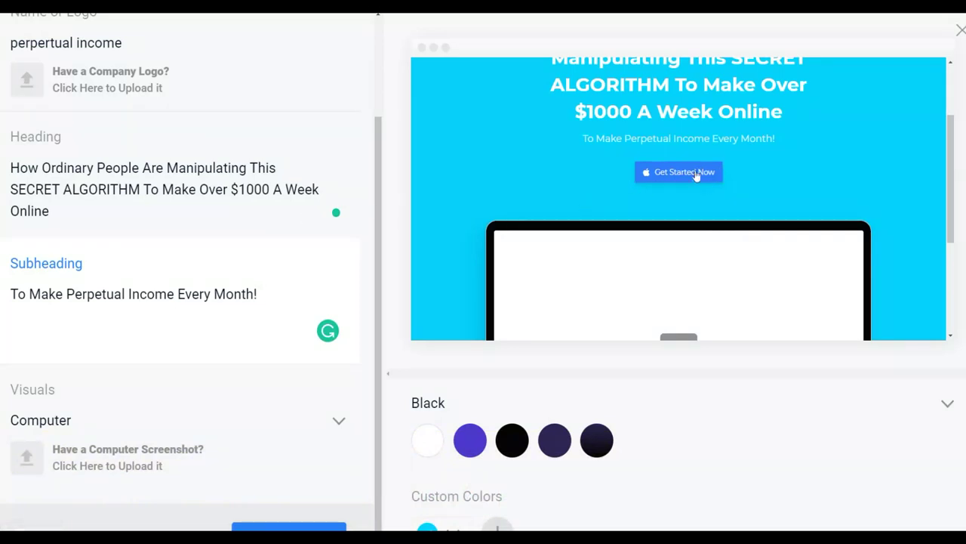
{"action": "scroll", "coordinate": [149, 132], "scroll_direction": "down", "scroll_amount": 3}
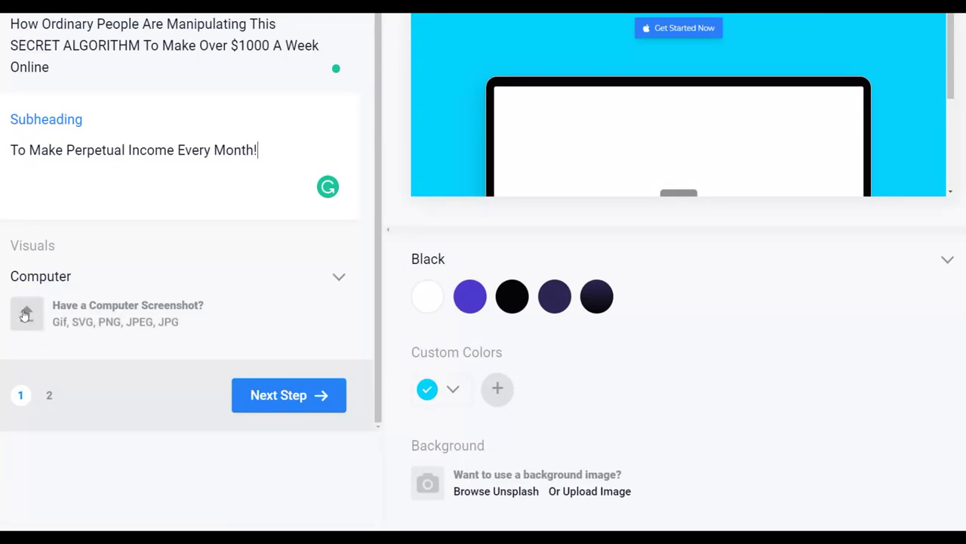
{"action": "scroll", "coordinate": [219, 314], "scroll_direction": "up", "scroll_amount": 3}
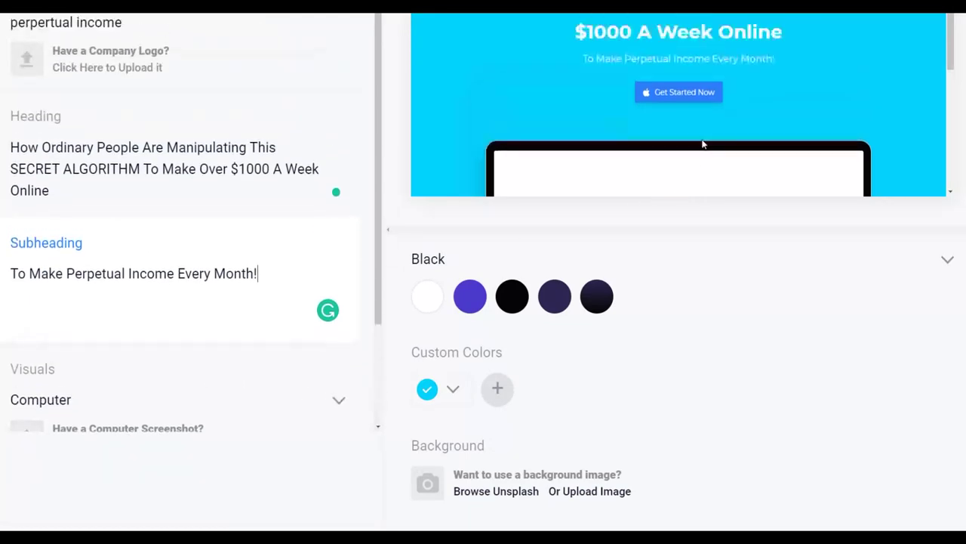
{"action": "scroll", "coordinate": [700, 137], "scroll_direction": "down", "scroll_amount": 3}
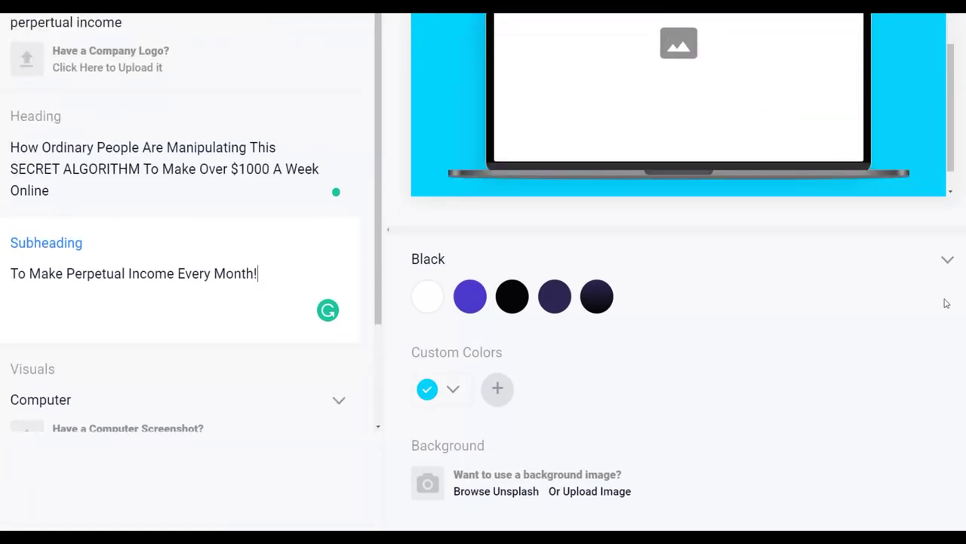
{"action": "scroll", "coordinate": [661, 159], "scroll_direction": "up", "scroll_amount": 3}
{"action": "scroll", "coordinate": [667, 198], "scroll_direction": "up", "scroll_amount": 1}
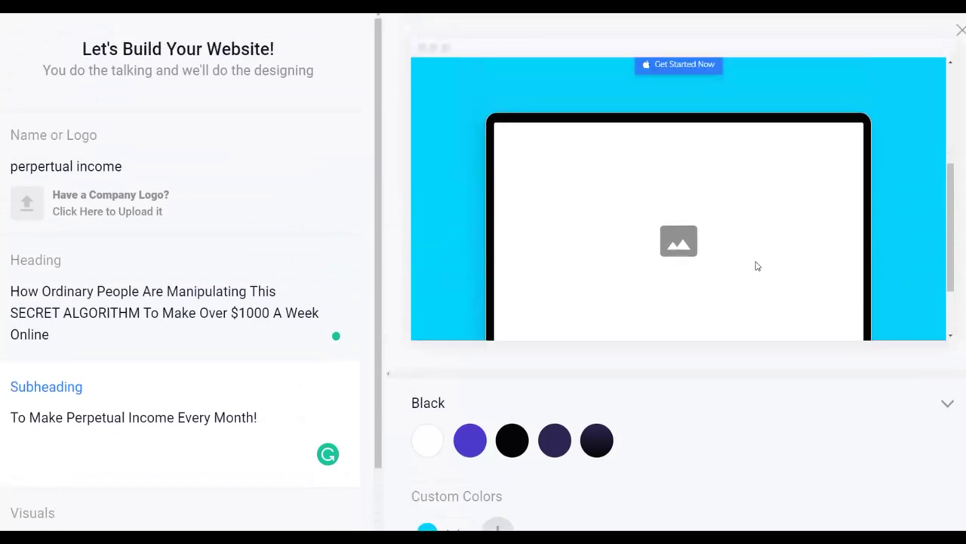
{"action": "scroll", "coordinate": [588, 203], "scroll_direction": "down", "scroll_amount": 2}
{"action": "scroll", "coordinate": [270, 186], "scroll_direction": "down", "scroll_amount": 2}
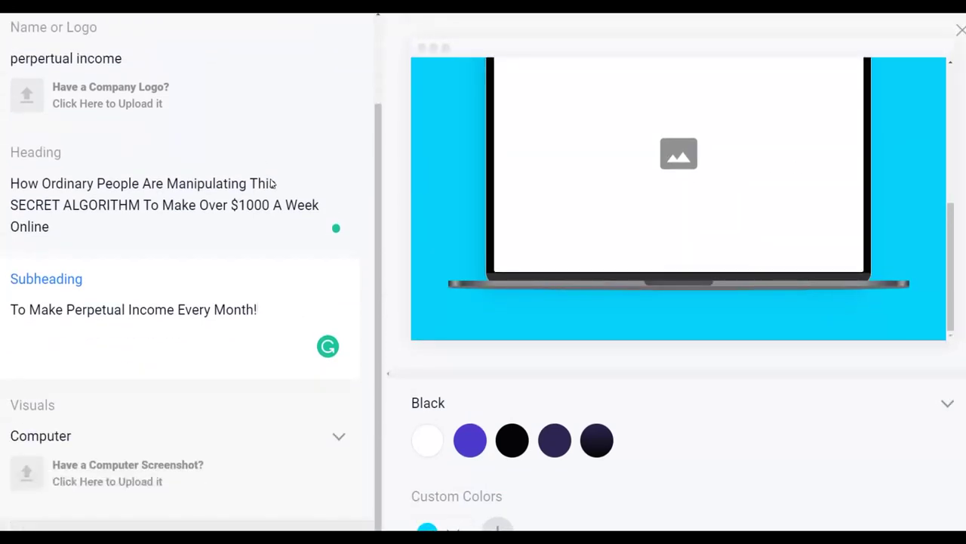
Step: Try Youtube Video as the page's visual item in place of the computer mockup
{"action": "scroll", "coordinate": [787, 203], "scroll_direction": "up", "scroll_amount": 3}
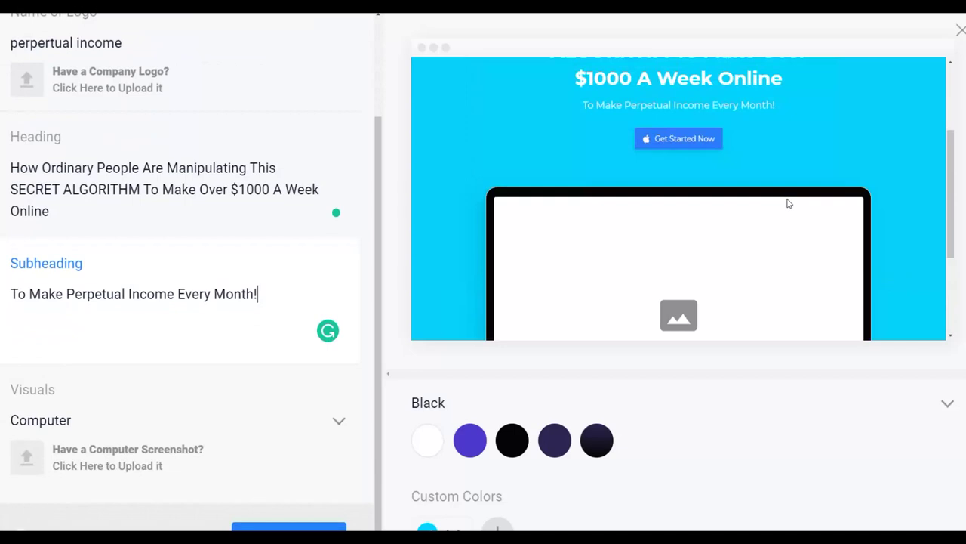
{"action": "scroll", "coordinate": [787, 202], "scroll_direction": "down", "scroll_amount": 1}
{"action": "scroll", "coordinate": [788, 202], "scroll_direction": "down", "scroll_amount": 1}
{"action": "scroll", "coordinate": [395, 216], "scroll_direction": "down", "scroll_amount": 1}
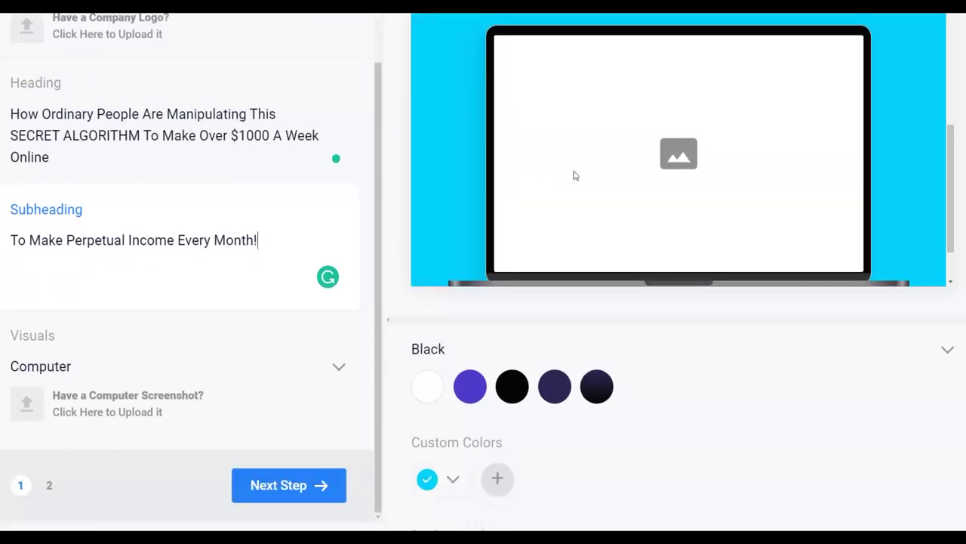
{"action": "scroll", "coordinate": [254, 347], "scroll_direction": "down", "scroll_amount": 2}
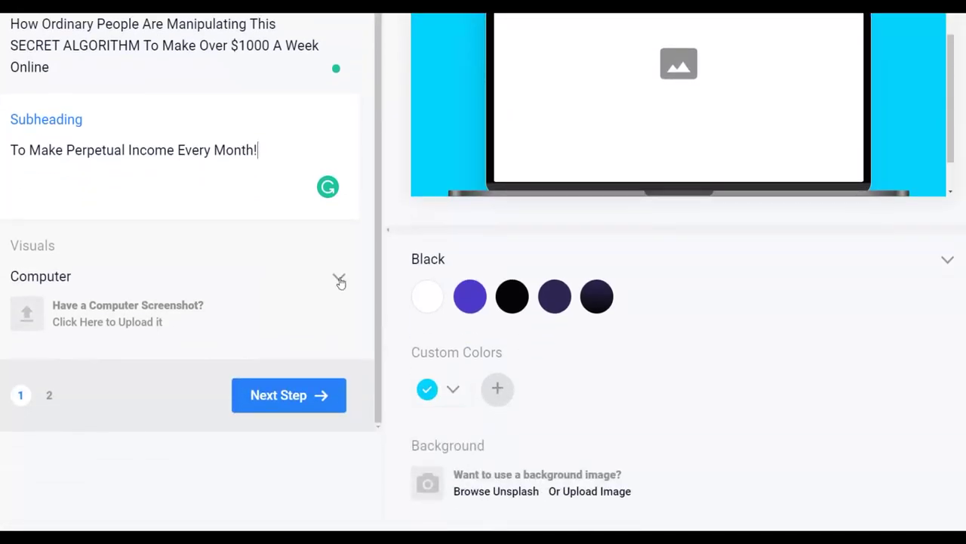
{"action": "left_click", "coordinate": [340, 280]}
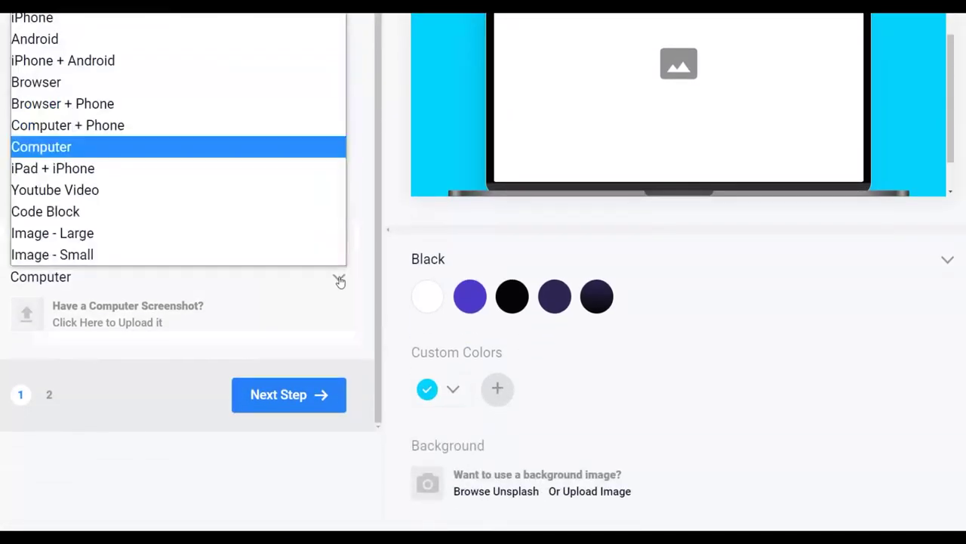
{"action": "left_click", "coordinate": [77, 193]}
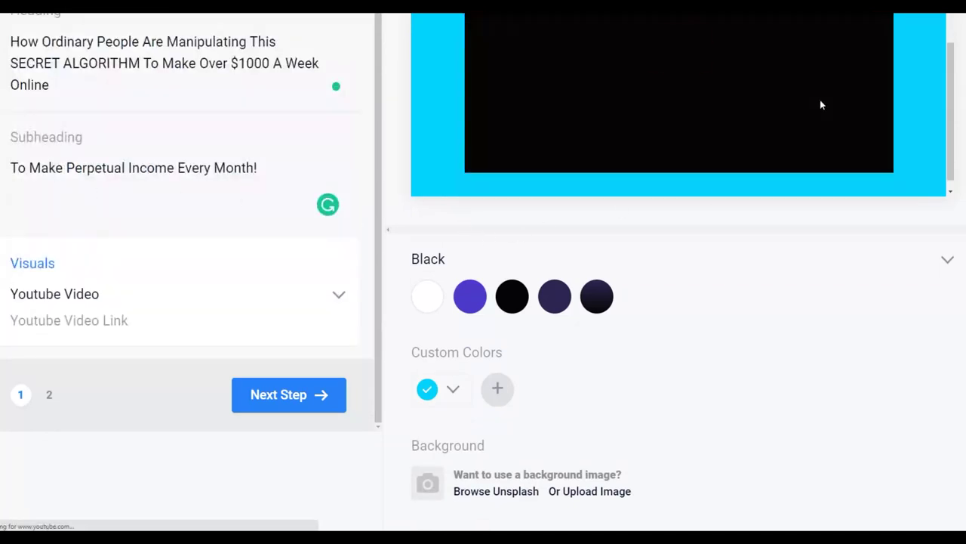
{"action": "scroll", "coordinate": [812, 102], "scroll_direction": "up", "scroll_amount": 3}
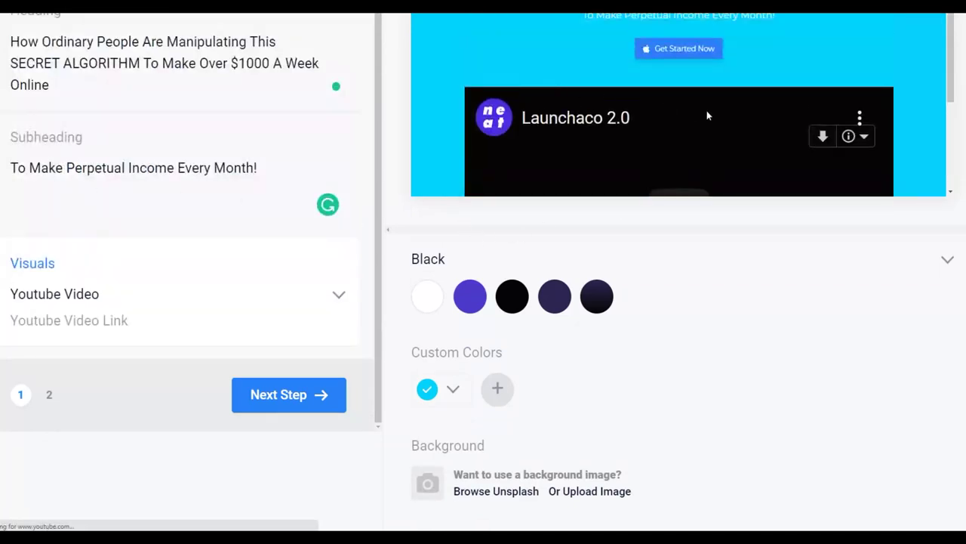
{"action": "scroll", "coordinate": [680, 90], "scroll_direction": "down", "scroll_amount": 2}
Step: Try Image - Small as the page's visual item
{"action": "left_click", "coordinate": [339, 297]}
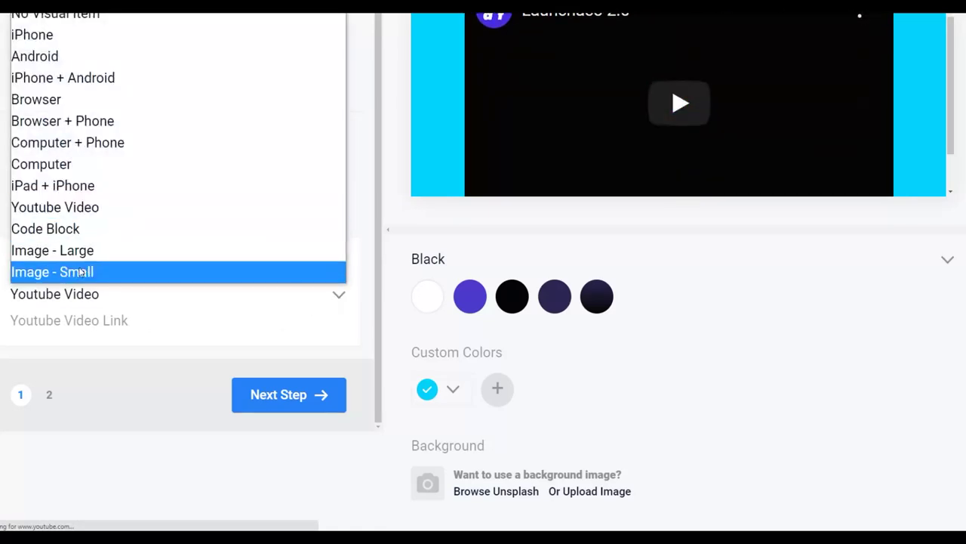
{"action": "left_click", "coordinate": [81, 272]}
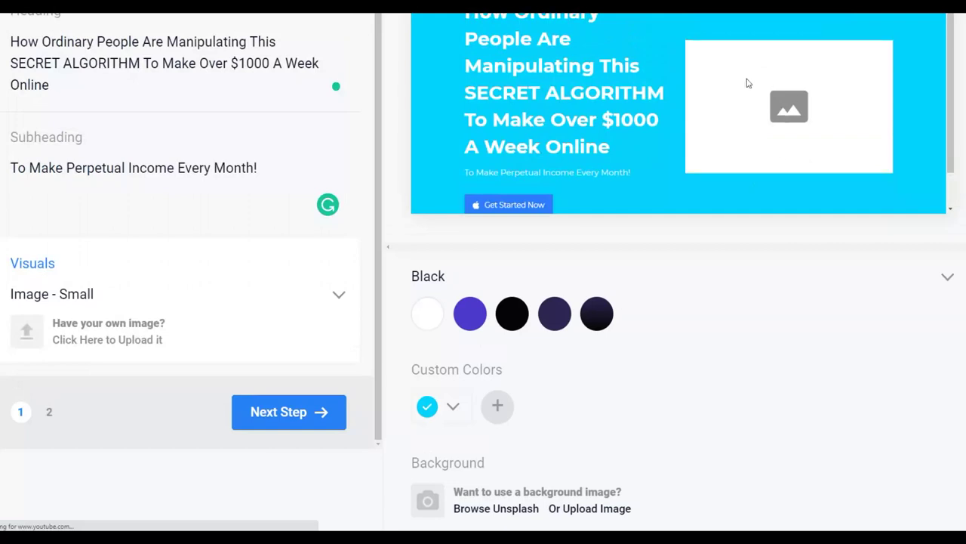
{"action": "scroll", "coordinate": [749, 85], "scroll_direction": "up", "scroll_amount": 1}
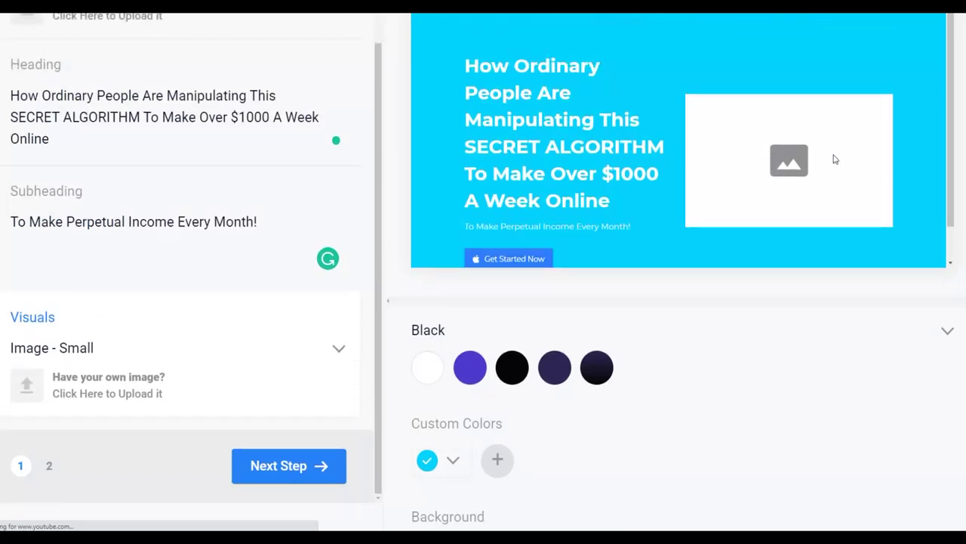
Step: Set the page's visuals to No Visual Item and continue to the second setup step
{"action": "left_click", "coordinate": [336, 348]}
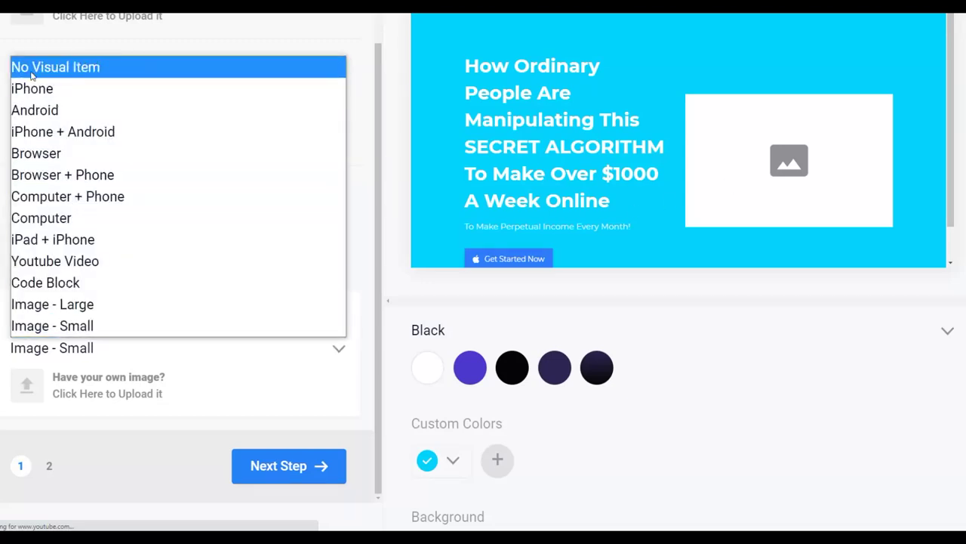
{"action": "left_click", "coordinate": [32, 74]}
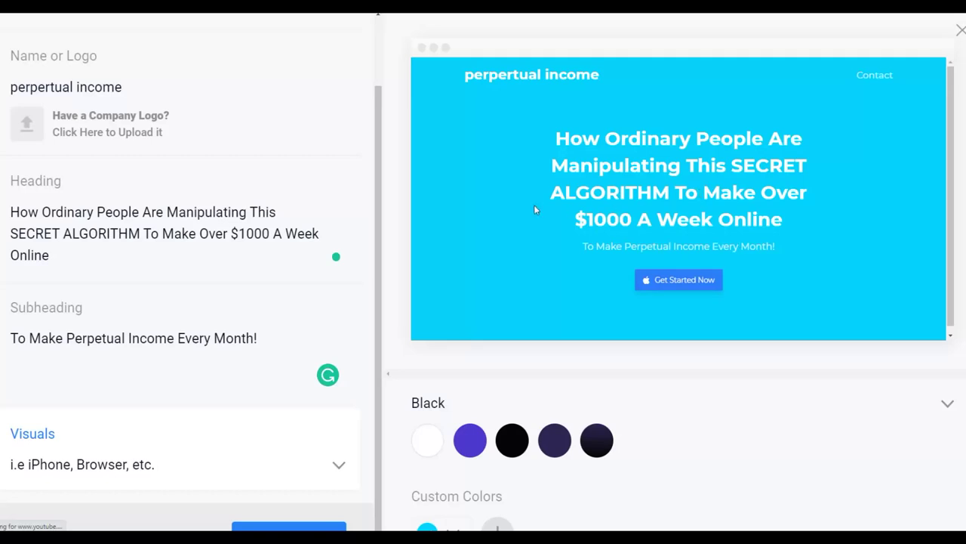
{"action": "scroll", "coordinate": [440, 158], "scroll_direction": "down", "scroll_amount": 1}
{"action": "scroll", "coordinate": [440, 157], "scroll_direction": "down", "scroll_amount": 1}
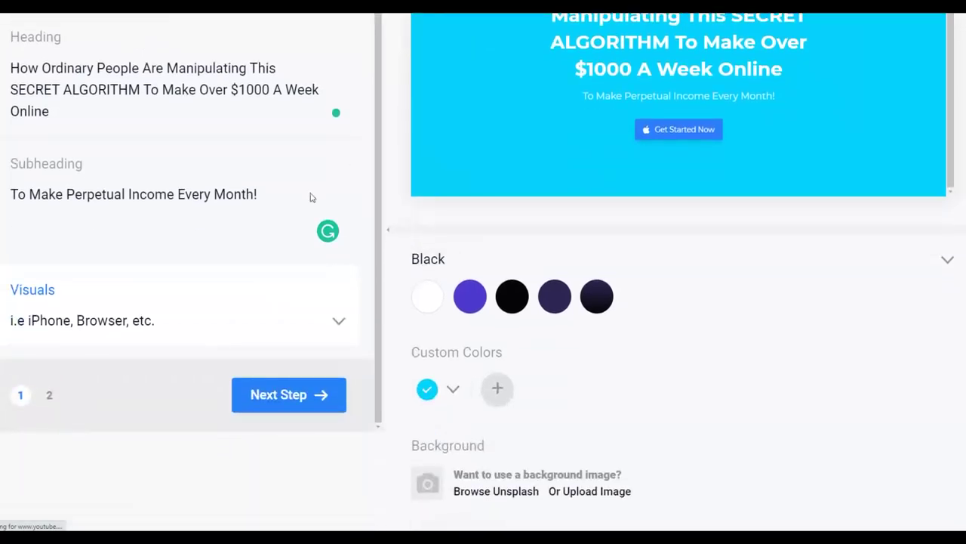
{"action": "left_click", "coordinate": [273, 399]}
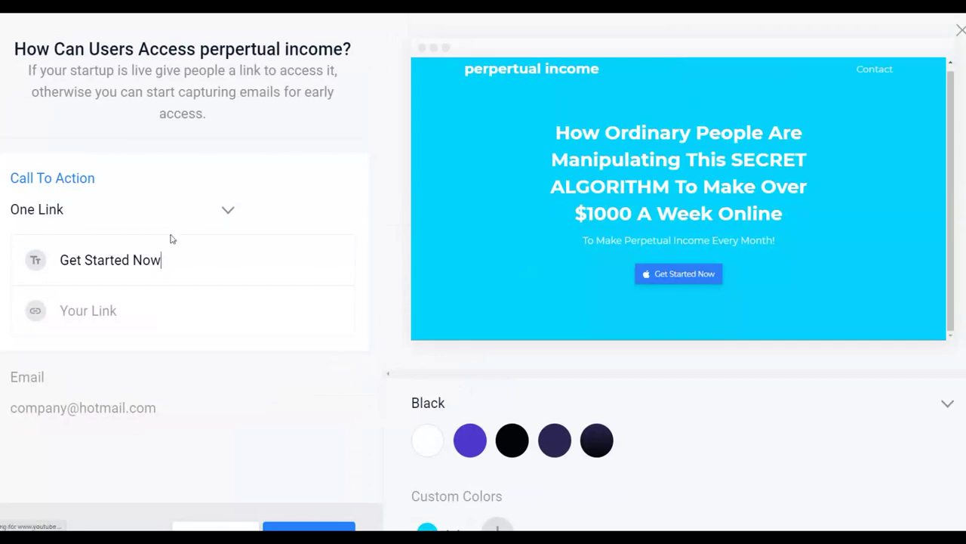
Step: Replace the call-to-action button text with "Get Instant Access"
{"action": "left_click_drag", "start_coordinate": [161, 260], "coordinate": [49, 266]}
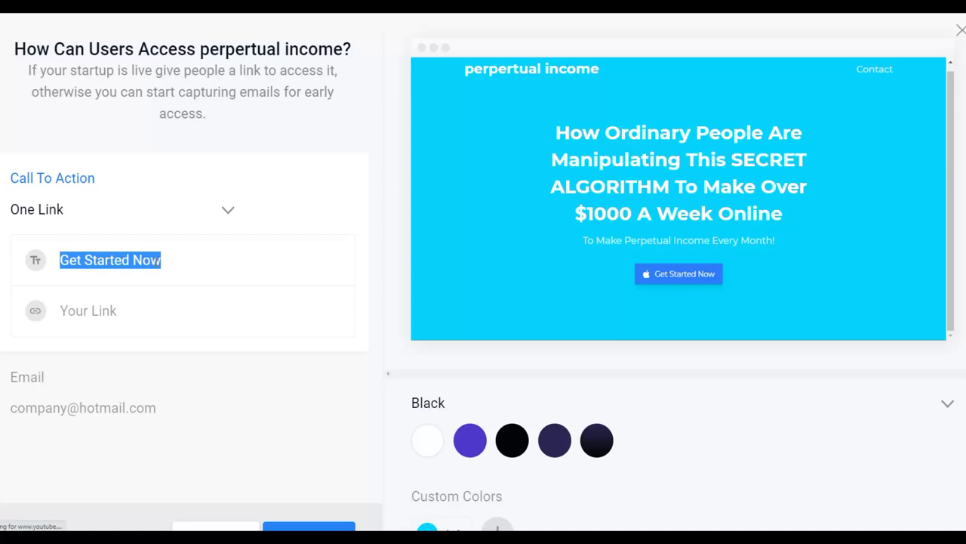
{"action": "type", "text": "Get In"}
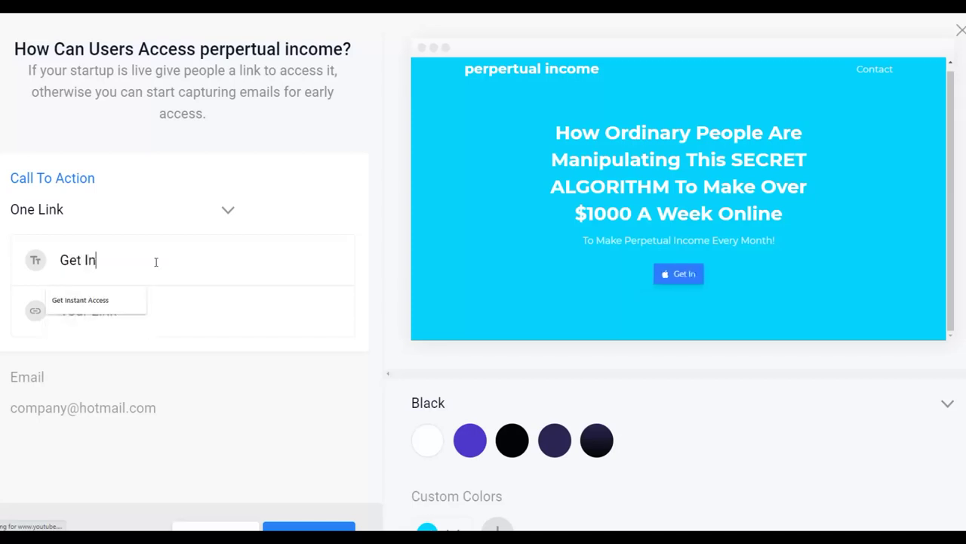
{"action": "type", "text": "stant Access"}
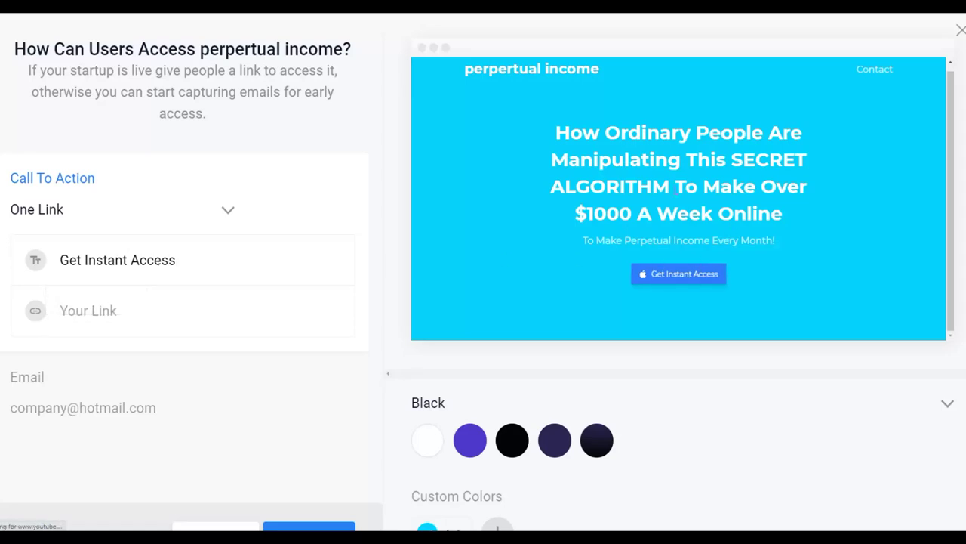
Step: Switch to ClickBank and generate a HopLink for the product with the account nickname and the tracking ID "sales"
{"action": "left_click", "coordinate": [94, 314]}
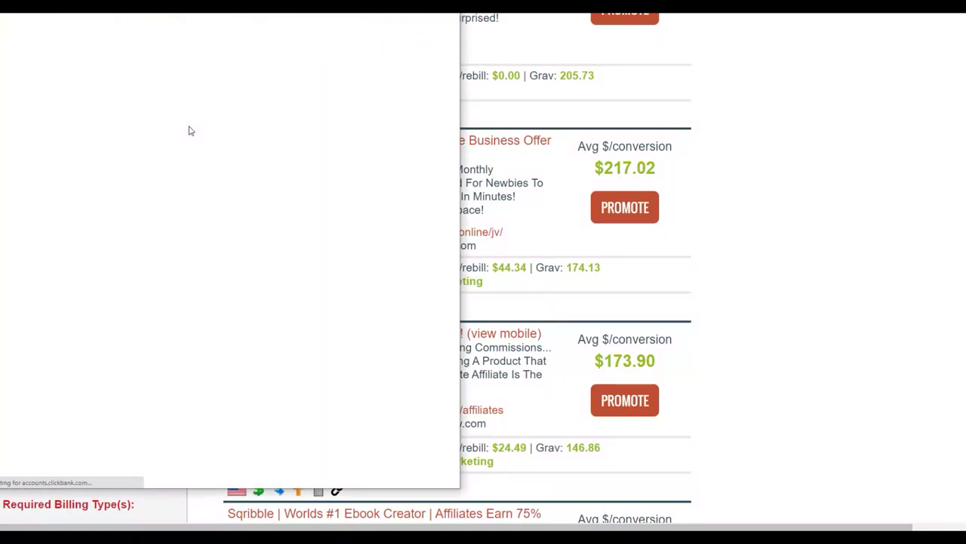
{"action": "left_click", "coordinate": [216, 184]}
{"action": "left_click", "coordinate": [205, 202]}
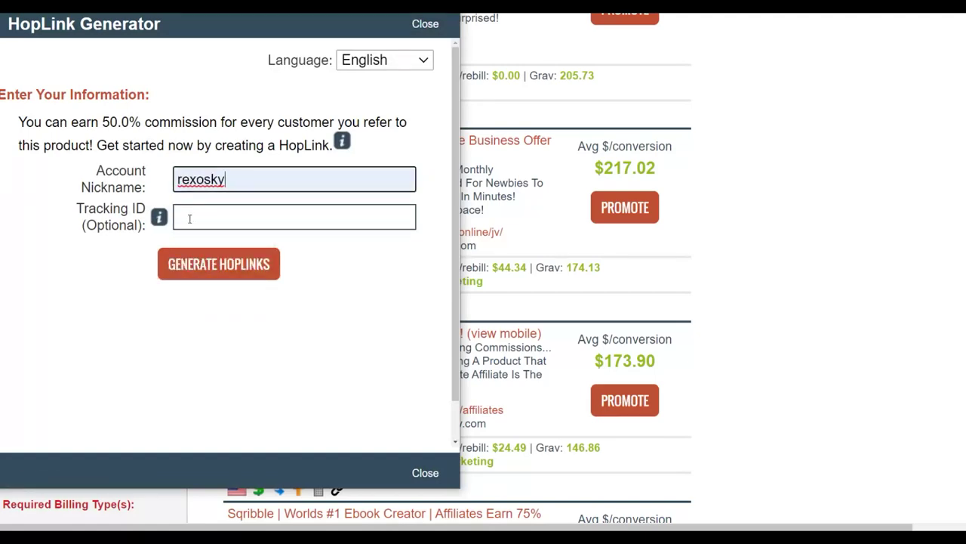
{"action": "left_click", "coordinate": [188, 218]}
{"action": "type", "text": "sales"}
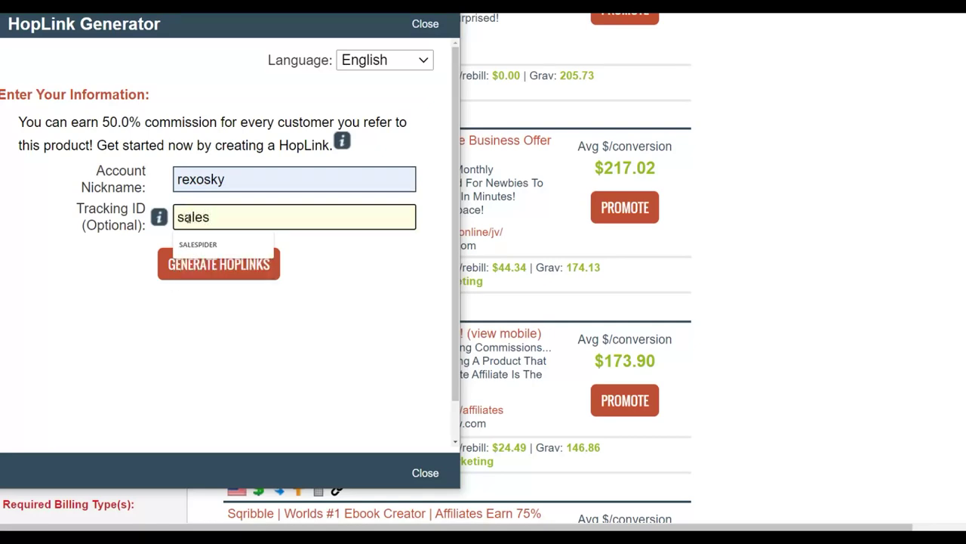
{"action": "left_click", "coordinate": [400, 291]}
{"action": "left_click", "coordinate": [210, 265]}
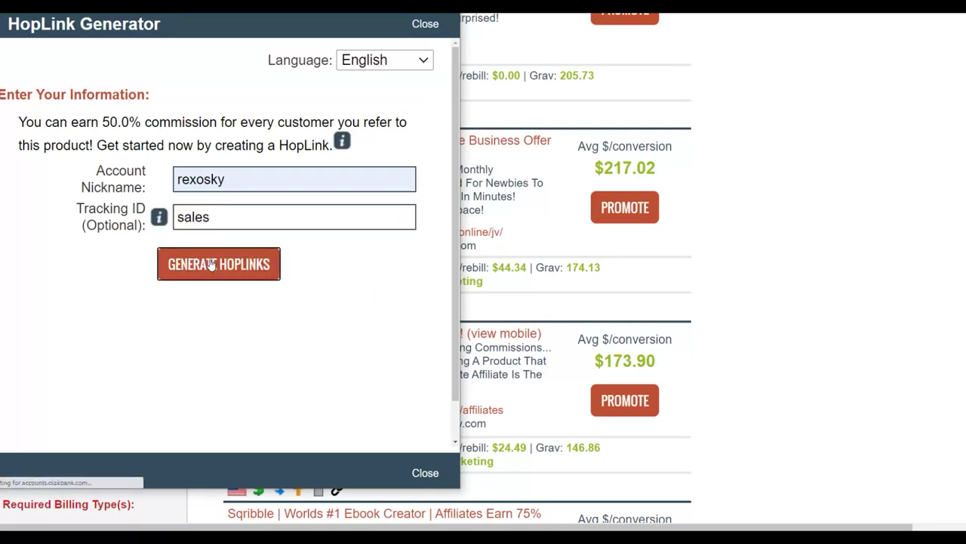
Step: Copy the encrypted HopLink into the call-to-action link back in the website builder and finish the page setup
{"action": "left_click", "coordinate": [425, 369]}
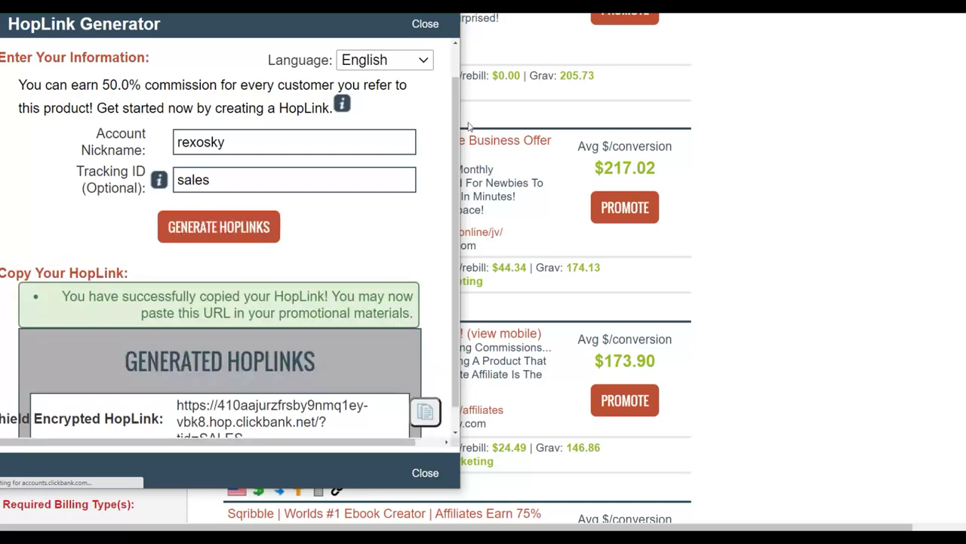
{"action": "key", "text": "Escape"}
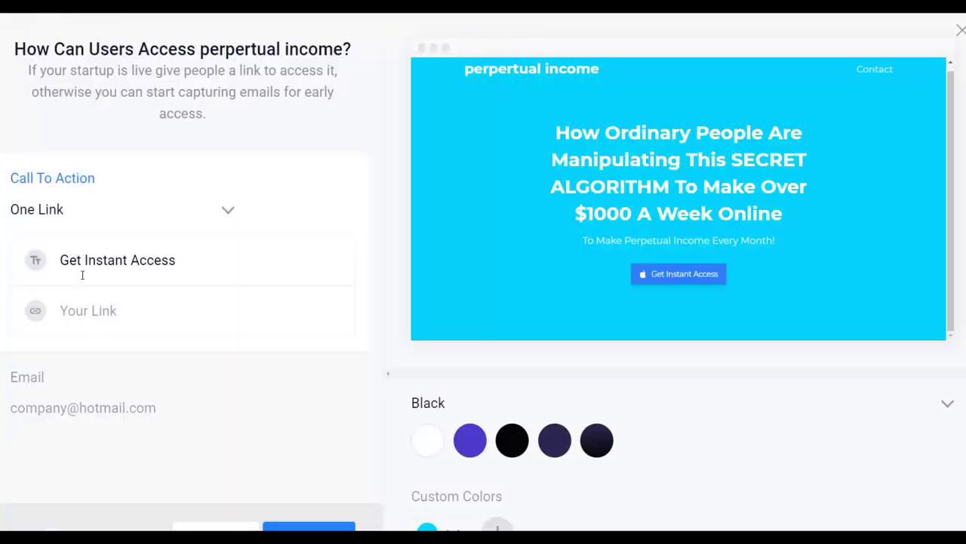
{"action": "left_click", "coordinate": [97, 302]}
{"action": "key", "text": "ctrl+v"}
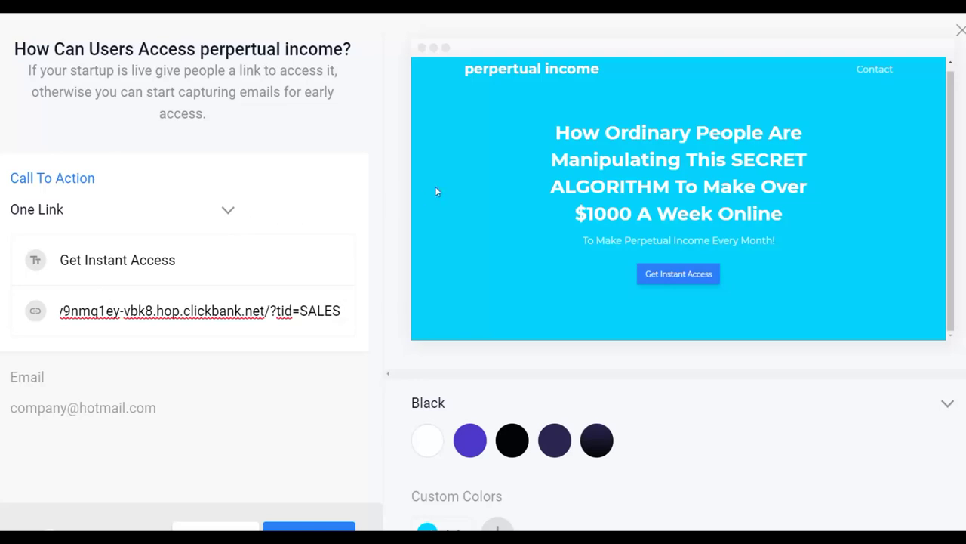
{"action": "scroll", "coordinate": [316, 352], "scroll_direction": "down", "scroll_amount": 3}
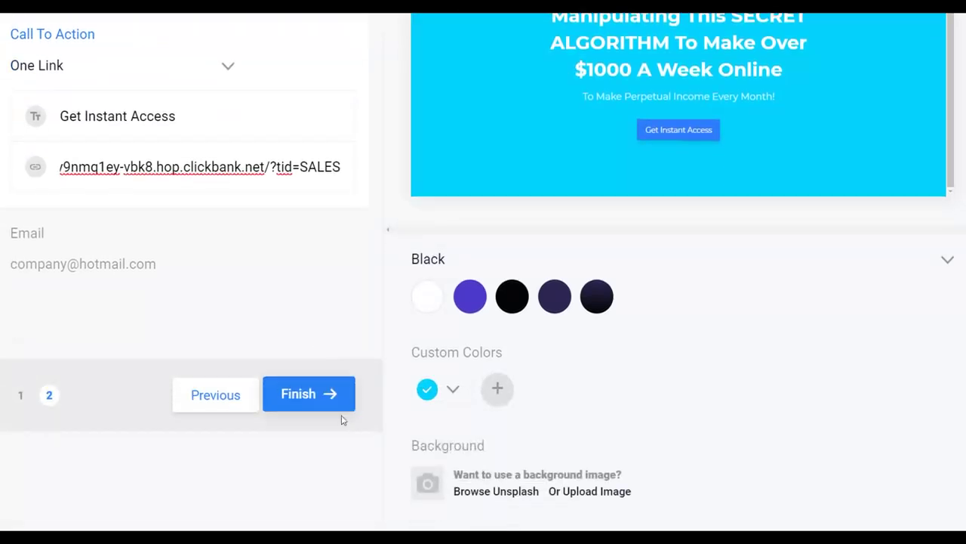
{"action": "left_click", "coordinate": [298, 401]}
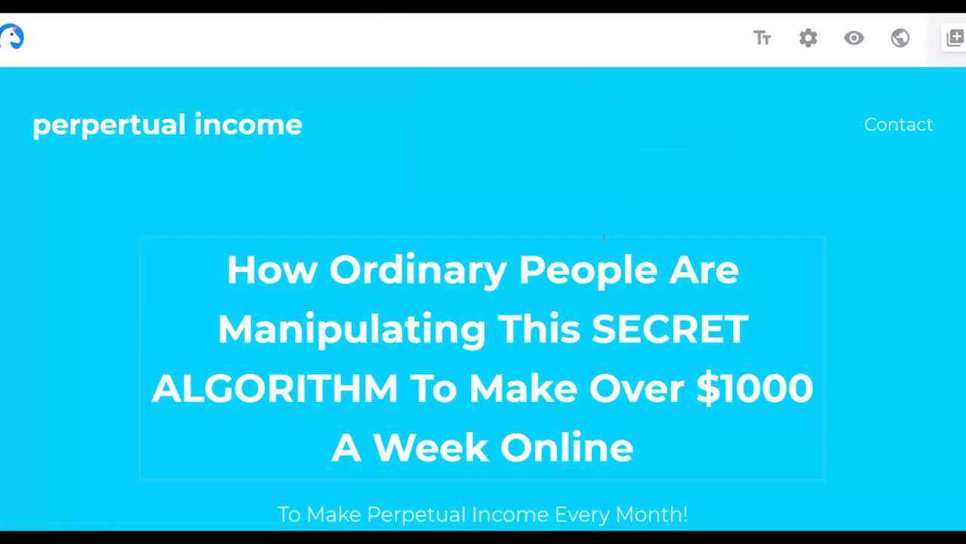
Step: Review the finished landing page and open its website publishing options
{"action": "scroll", "coordinate": [864, 183], "scroll_direction": "down", "scroll_amount": 3}
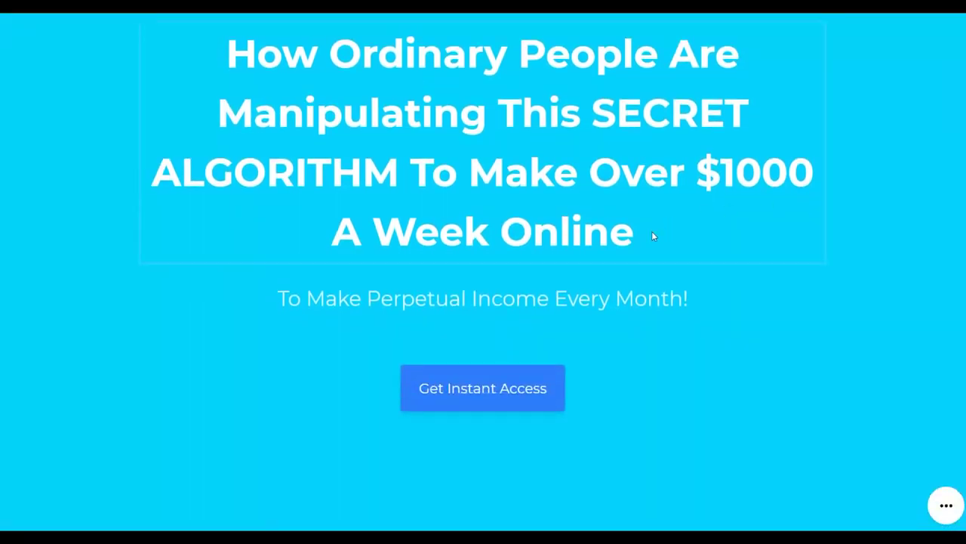
{"action": "scroll", "coordinate": [668, 210], "scroll_direction": "up", "scroll_amount": 3}
{"action": "scroll", "coordinate": [667, 210], "scroll_direction": "down", "scroll_amount": 5}
{"action": "scroll", "coordinate": [668, 211], "scroll_direction": "down", "scroll_amount": 5}
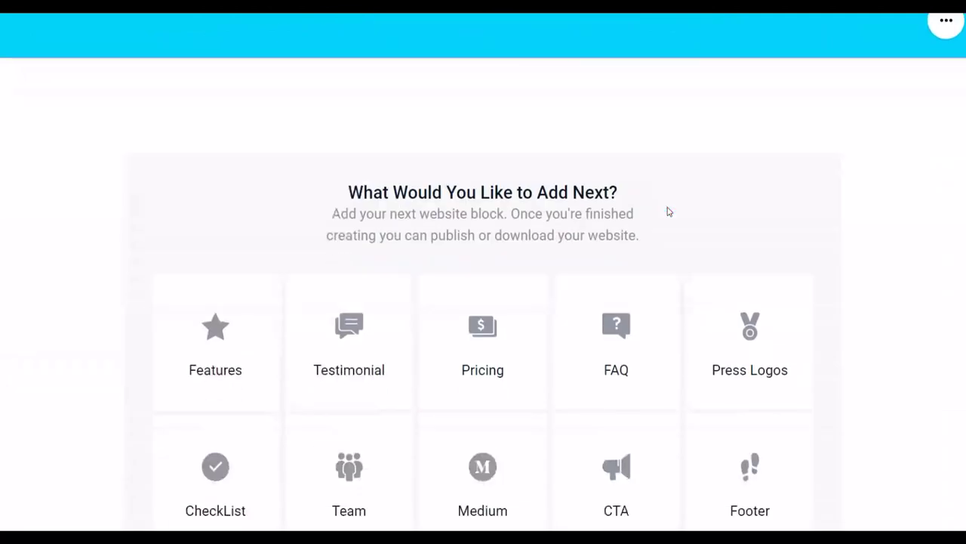
{"action": "scroll", "coordinate": [880, 159], "scroll_direction": "down", "scroll_amount": 3}
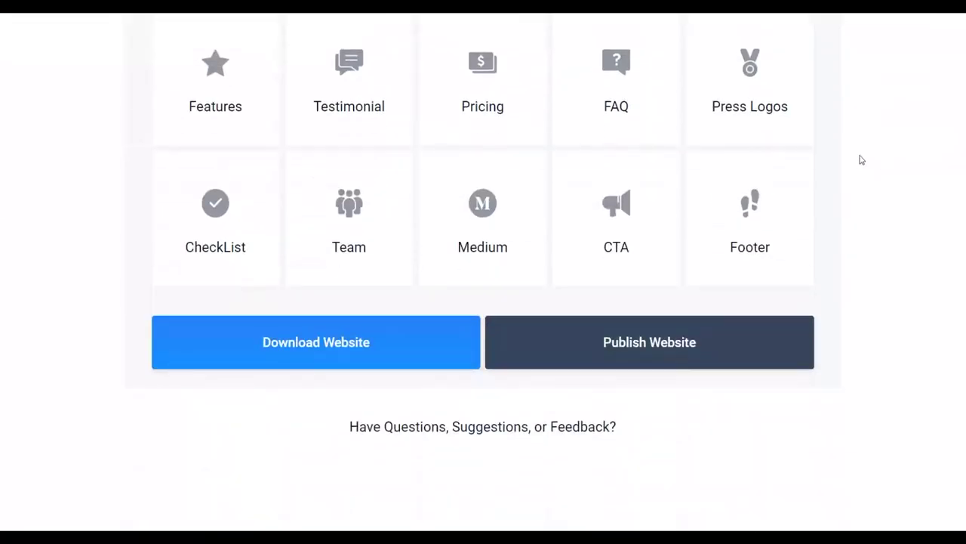
{"action": "left_click", "coordinate": [641, 342]}
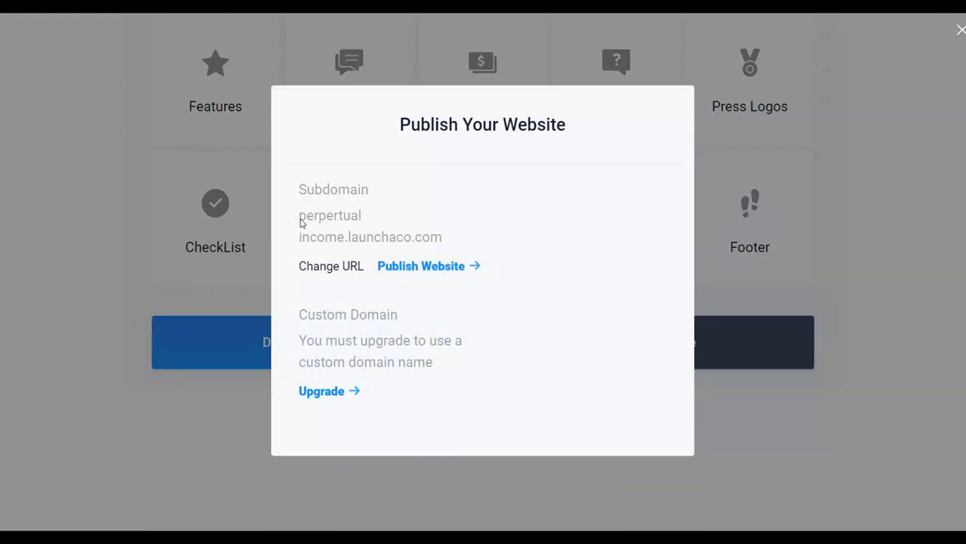
Step: Change the launchaco.com subdomain to "perpertualincome" without a space and publish the website
{"action": "left_click_drag", "start_coordinate": [305, 217], "coordinate": [452, 242]}
{"action": "left_click", "coordinate": [406, 230]}
{"action": "left_click", "coordinate": [411, 270]}
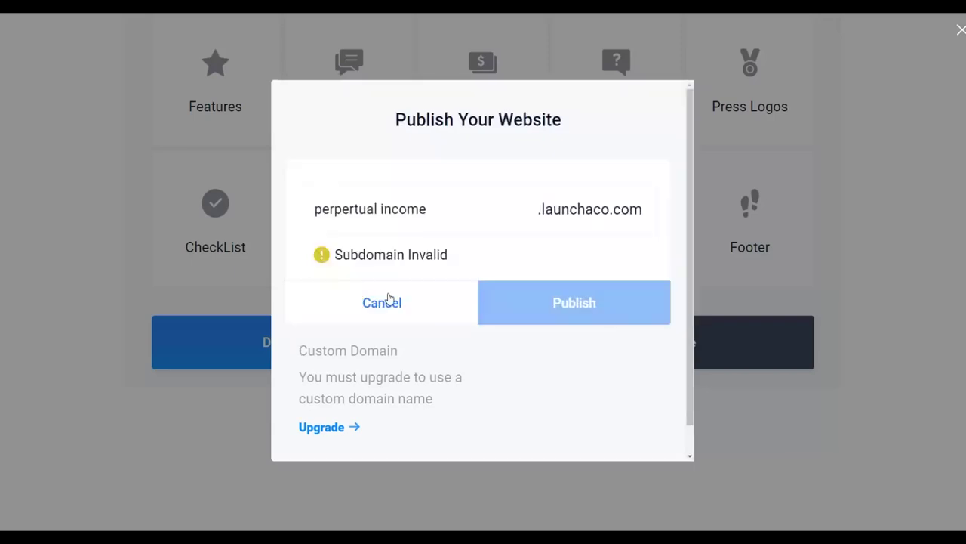
{"action": "left_click", "coordinate": [485, 220]}
{"action": "left_click", "coordinate": [380, 210]}
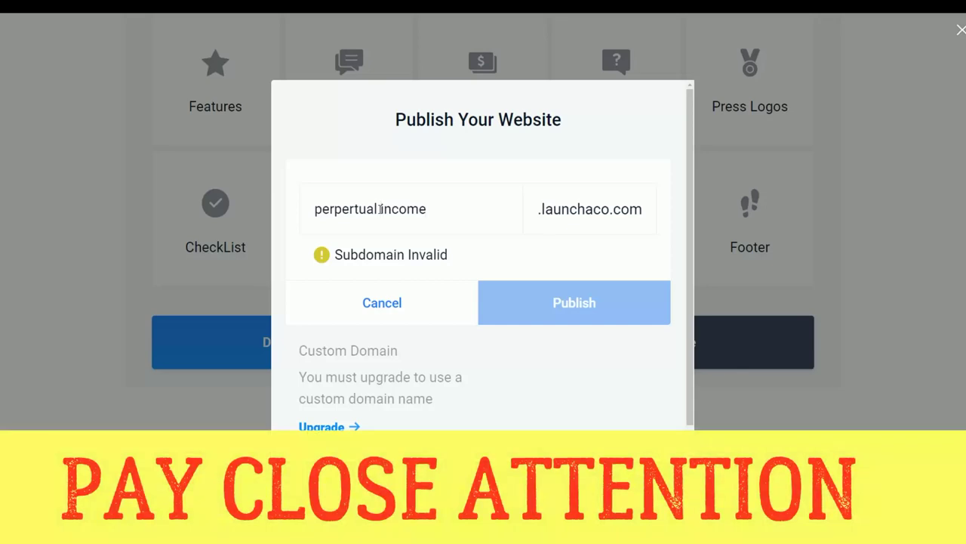
{"action": "key", "text": "BackSpace"}
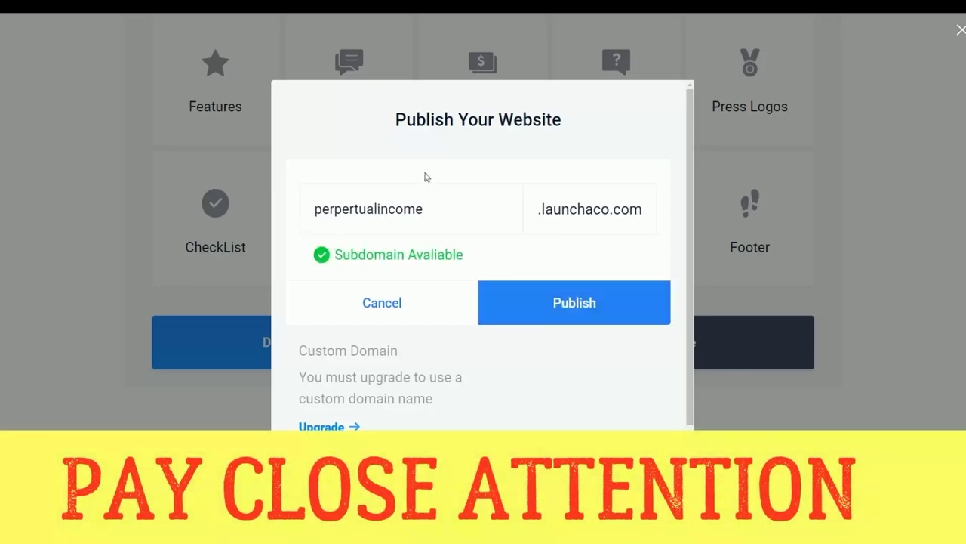
{"action": "left_click", "coordinate": [562, 310]}
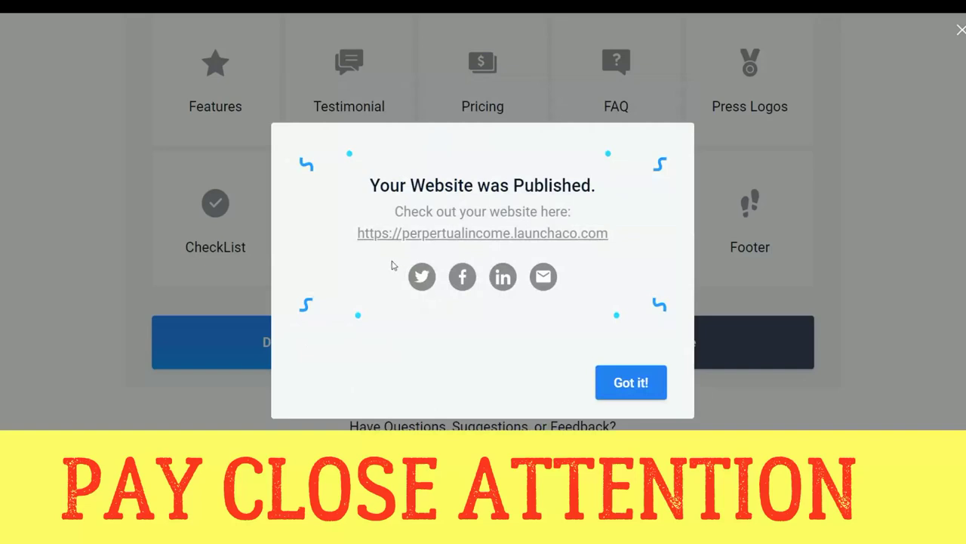
Step: Open the published website and test its Get Instant Access button
{"action": "left_click", "coordinate": [452, 233]}
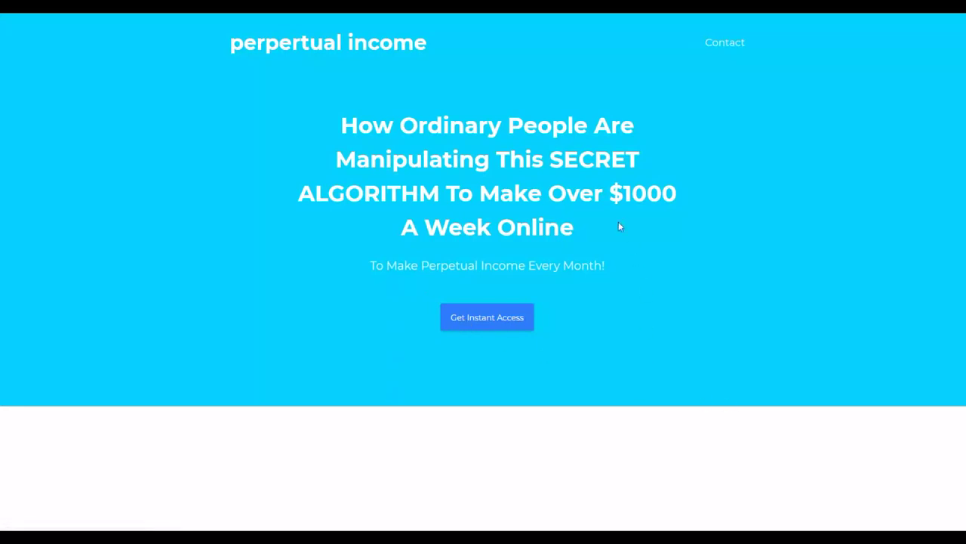
{"action": "left_click", "coordinate": [485, 321]}
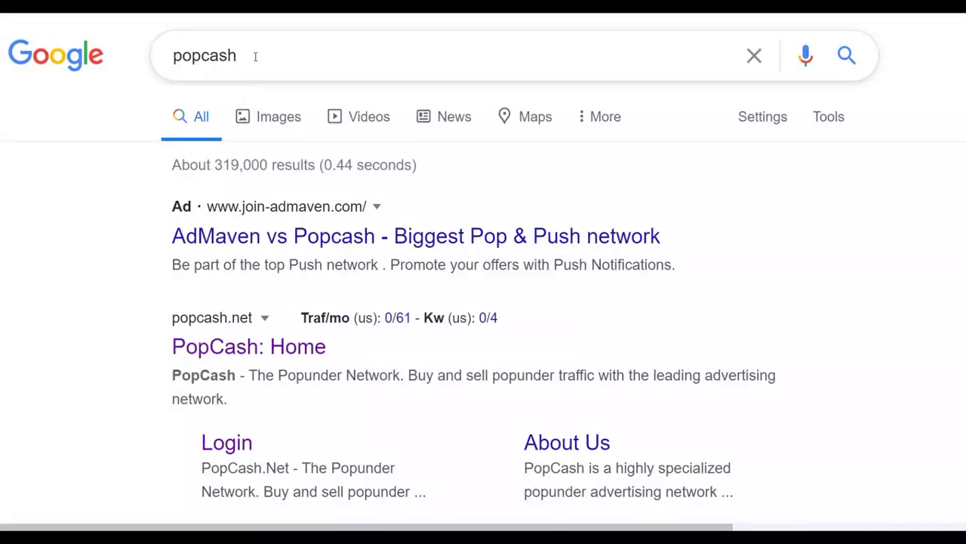
Step: Look through the popcash search results and open the PopCash home page
{"action": "scroll", "coordinate": [488, 125], "scroll_direction": "down", "scroll_amount": 2}
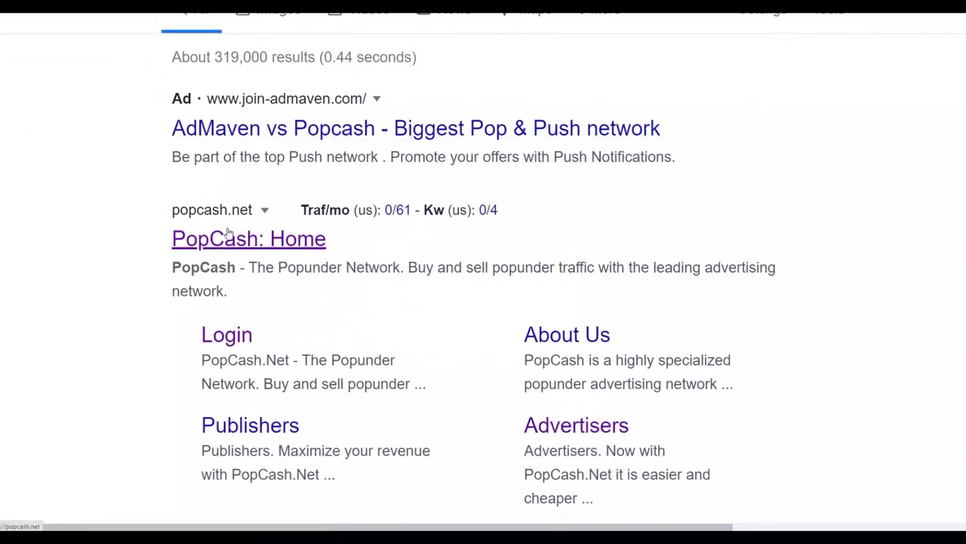
{"action": "scroll", "coordinate": [741, 195], "scroll_direction": "down", "scroll_amount": 1}
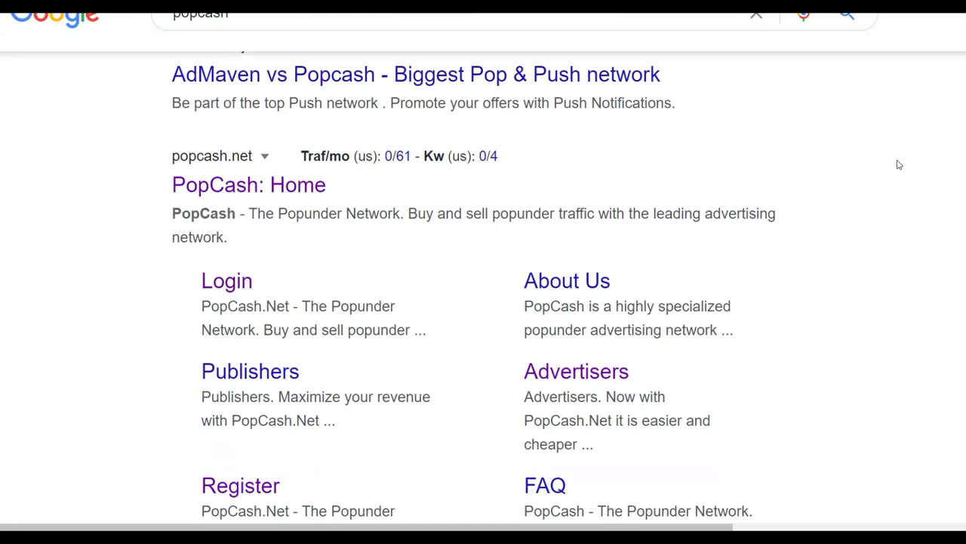
{"action": "scroll", "coordinate": [899, 165], "scroll_direction": "up", "scroll_amount": 2}
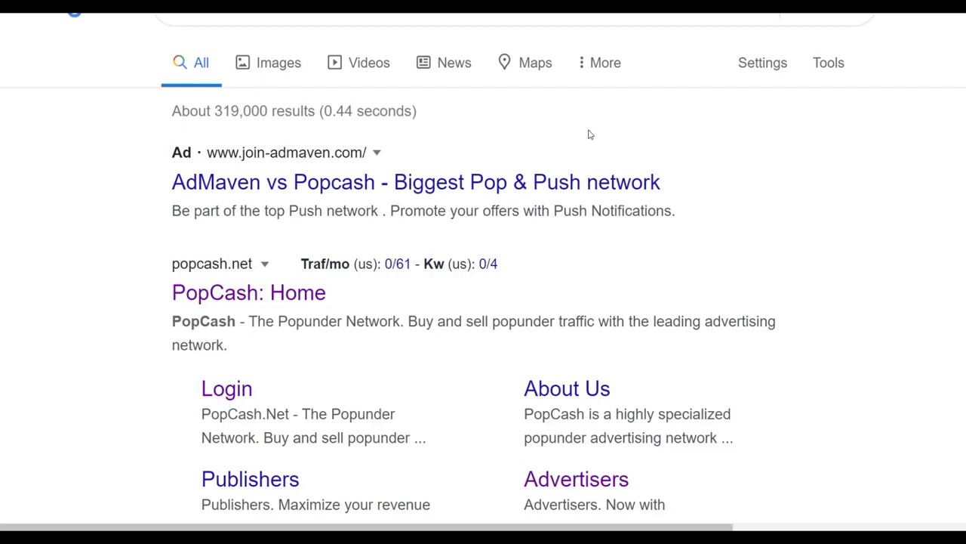
{"action": "scroll", "coordinate": [591, 134], "scroll_direction": "down", "scroll_amount": 2}
{"action": "left_click", "coordinate": [253, 183]}
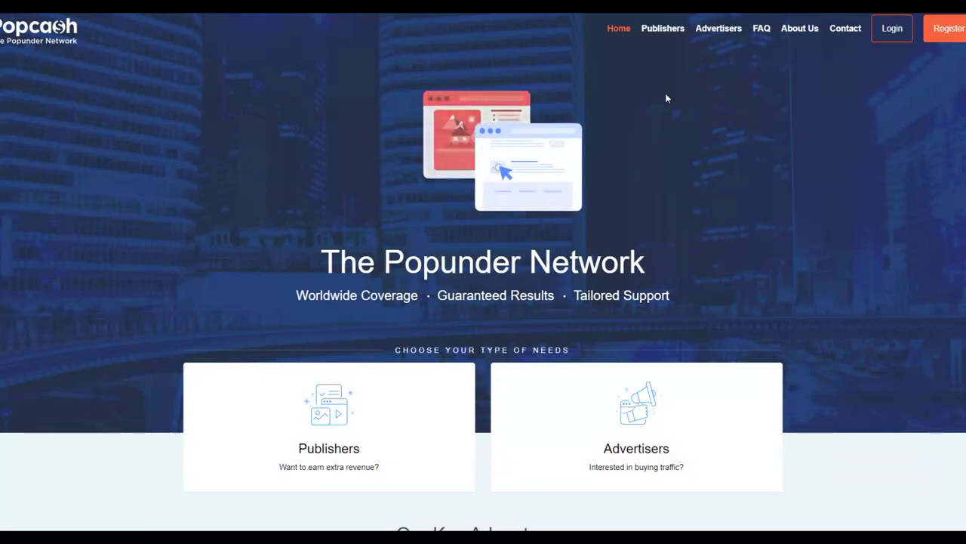
Step: Review the key advantages on the PopCash home page and open the account registration
{"action": "scroll", "coordinate": [706, 161], "scroll_direction": "down", "scroll_amount": 5}
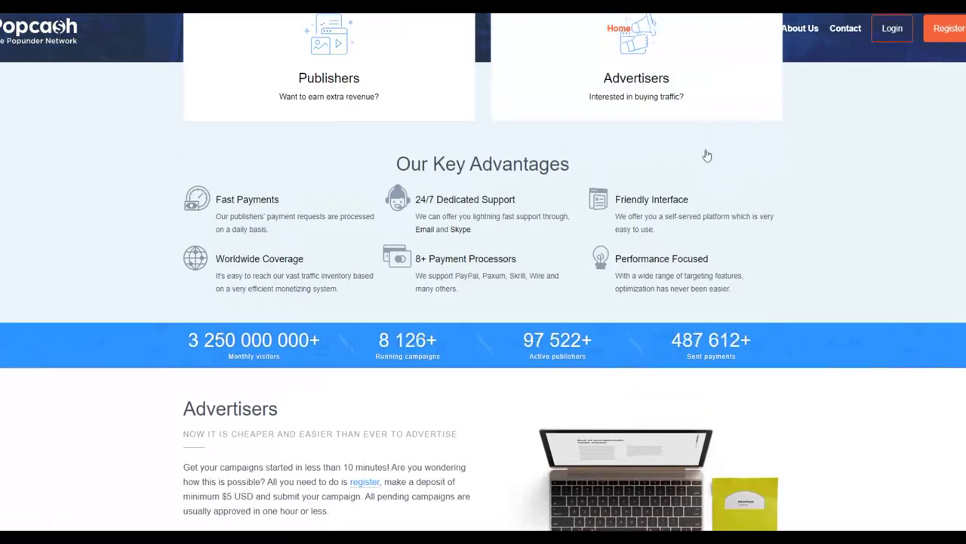
{"action": "scroll", "coordinate": [706, 154], "scroll_direction": "up", "scroll_amount": 5}
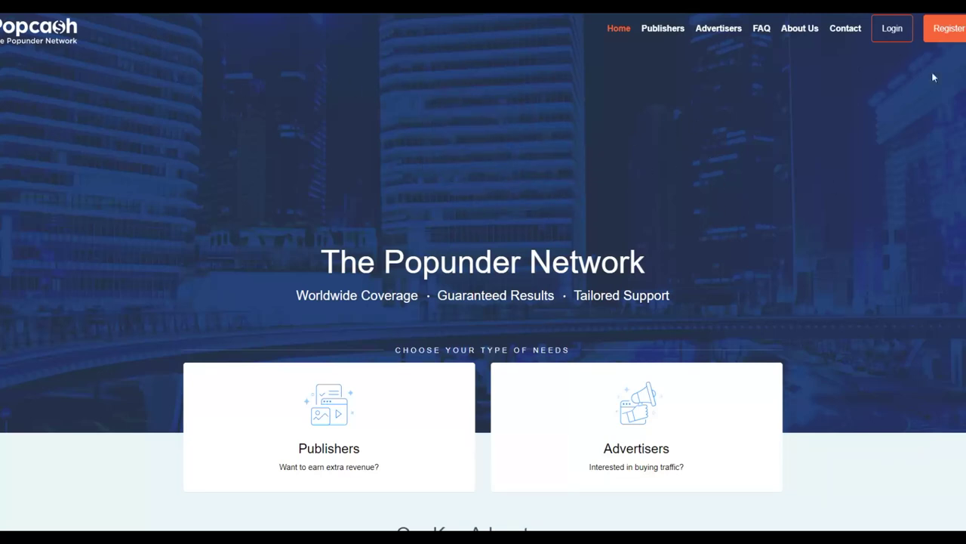
{"action": "left_click", "coordinate": [944, 33]}
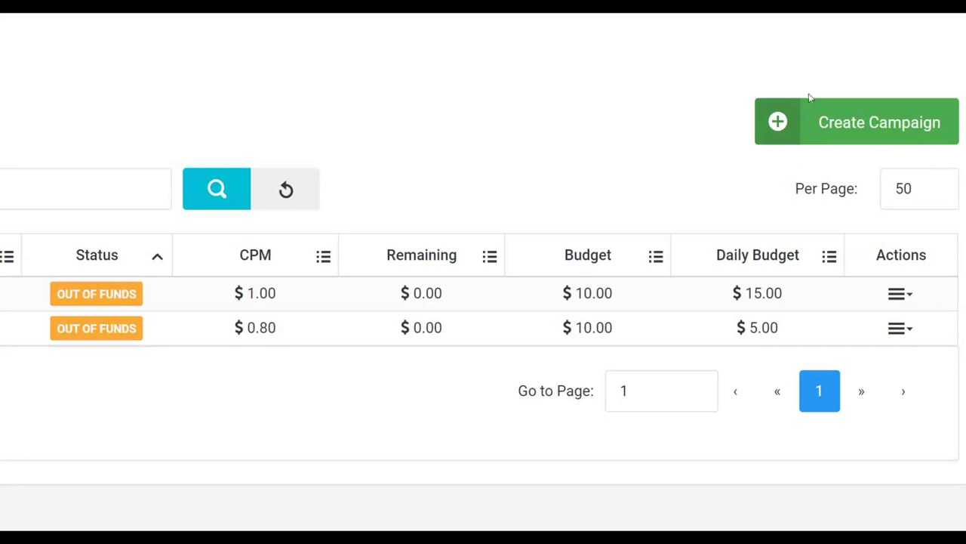
Step: Start a new advertiser campaign in the PopCash account and name it "perpertual income"
{"action": "left_click", "coordinate": [884, 125]}
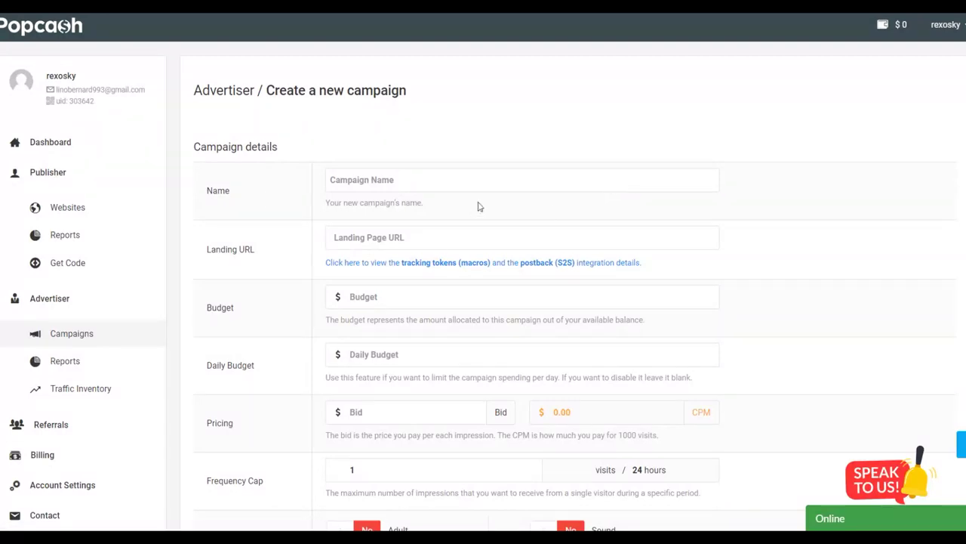
{"action": "scroll", "coordinate": [481, 201], "scroll_direction": "down", "scroll_amount": 1}
{"action": "key", "text": "alt+f"}
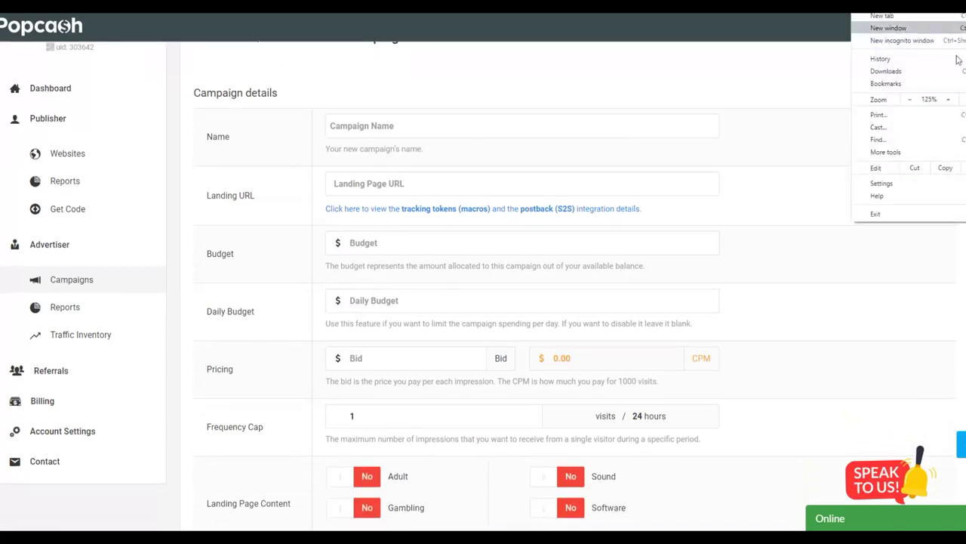
{"action": "left_click", "coordinate": [948, 99]}
{"action": "left_click", "coordinate": [479, 148]}
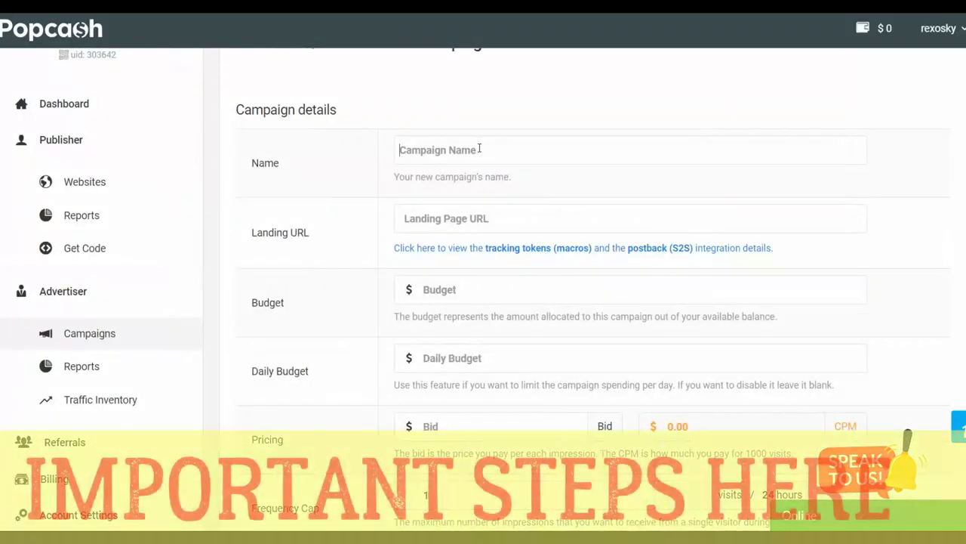
{"action": "type", "text": "perpert"}
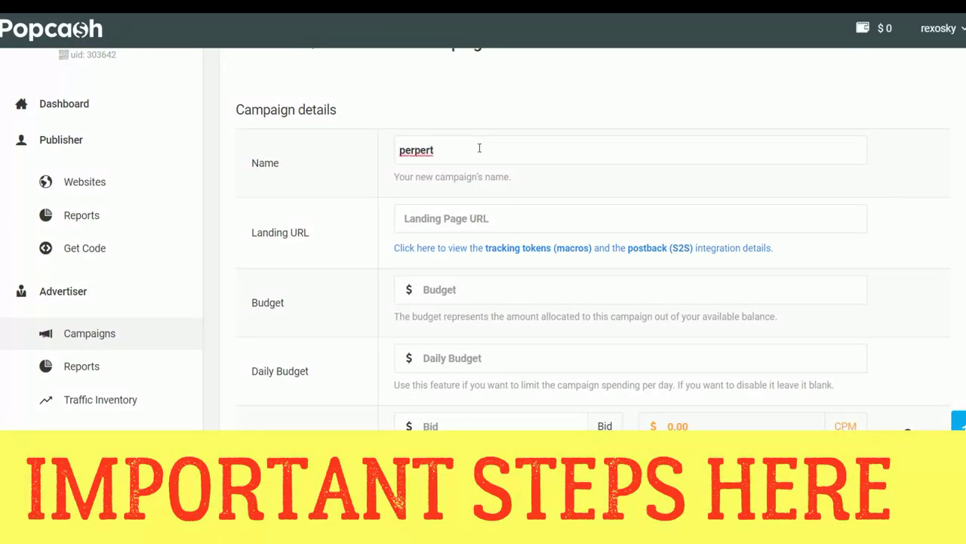
{"action": "type", "text": "ual income"}
Step: Copy the published landing page's address into the campaign's landing URL
{"action": "left_click", "coordinate": [440, 218]}
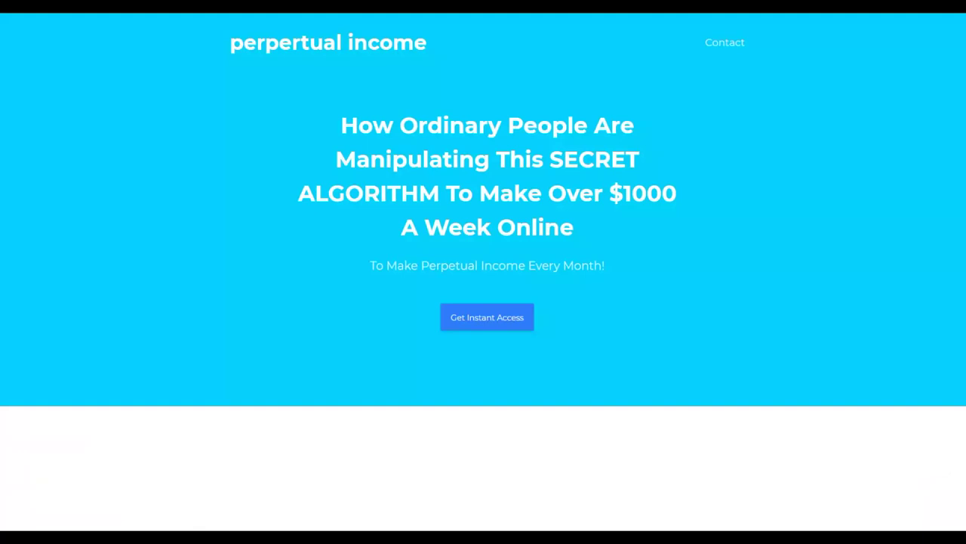
{"action": "right_click", "coordinate": [542, 12]}
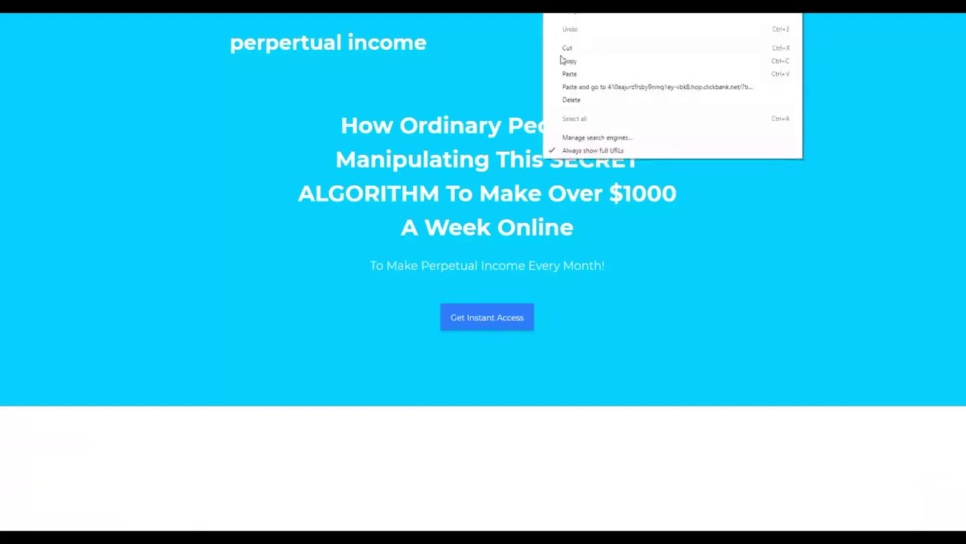
{"action": "left_click", "coordinate": [575, 60]}
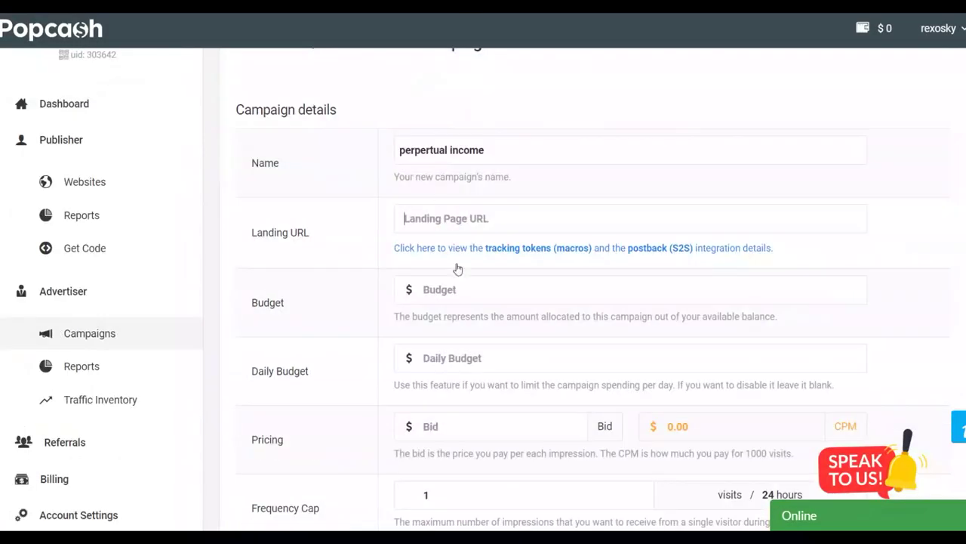
{"action": "right_click", "coordinate": [444, 217]}
{"action": "left_click", "coordinate": [474, 297]}
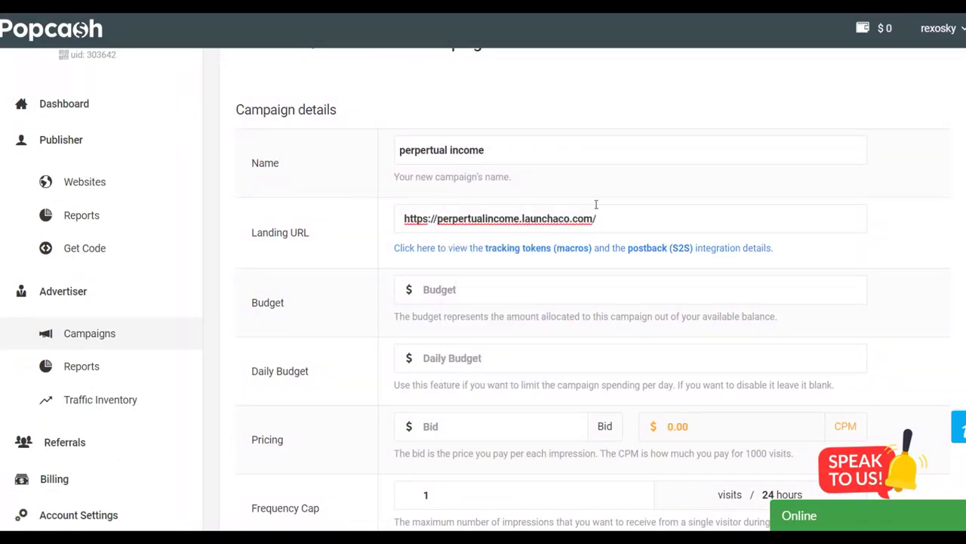
Step: Set the campaign's budget to $5, its daily budget to $5 and the bid to $0.002
{"action": "scroll", "coordinate": [953, 184], "scroll_direction": "down", "scroll_amount": 2}
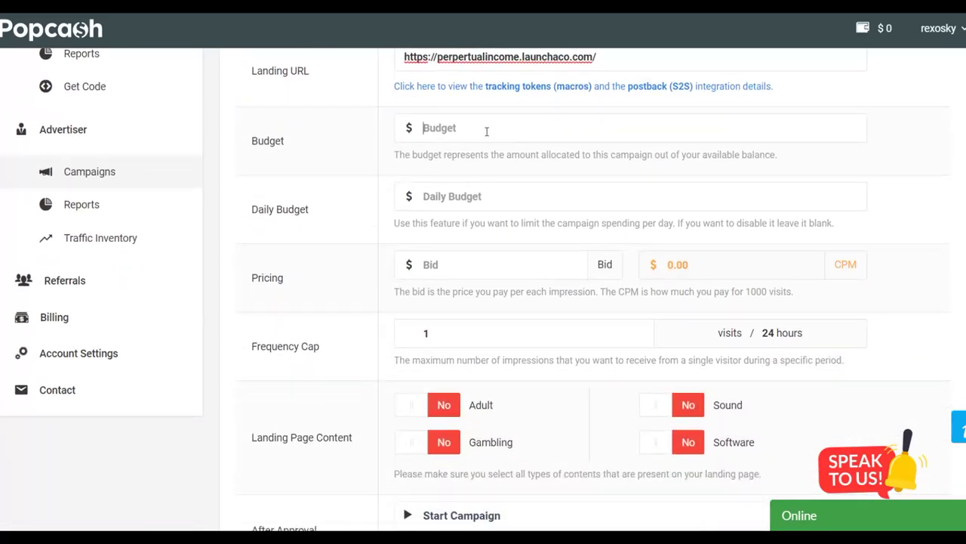
{"action": "left_click", "coordinate": [487, 131]}
{"action": "type", "text": "55"}
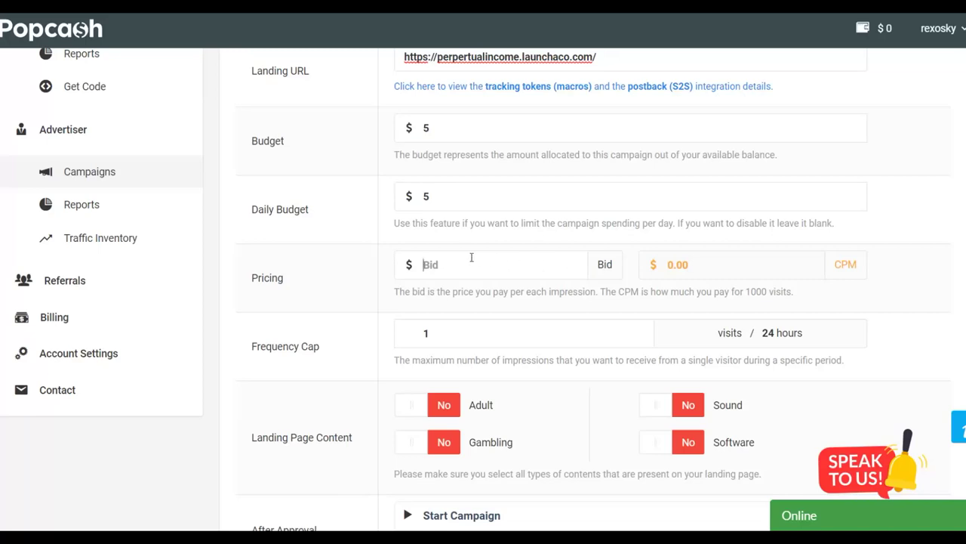
{"action": "type", "text": "0"}
{"action": "key", "text": "super+space"}
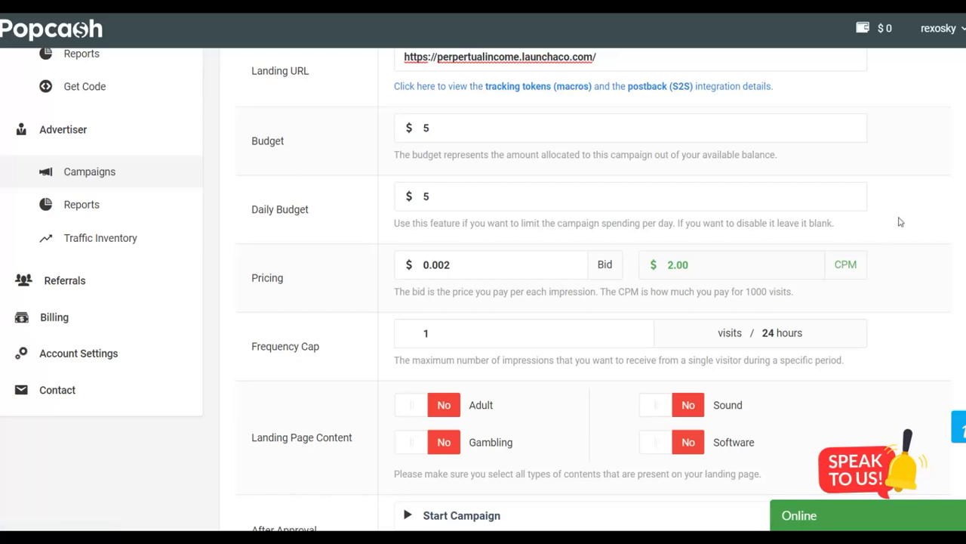
Step: Switch the campaign's country targeting from all countries to selected countries
{"action": "scroll", "coordinate": [504, 197], "scroll_direction": "down", "scroll_amount": 3}
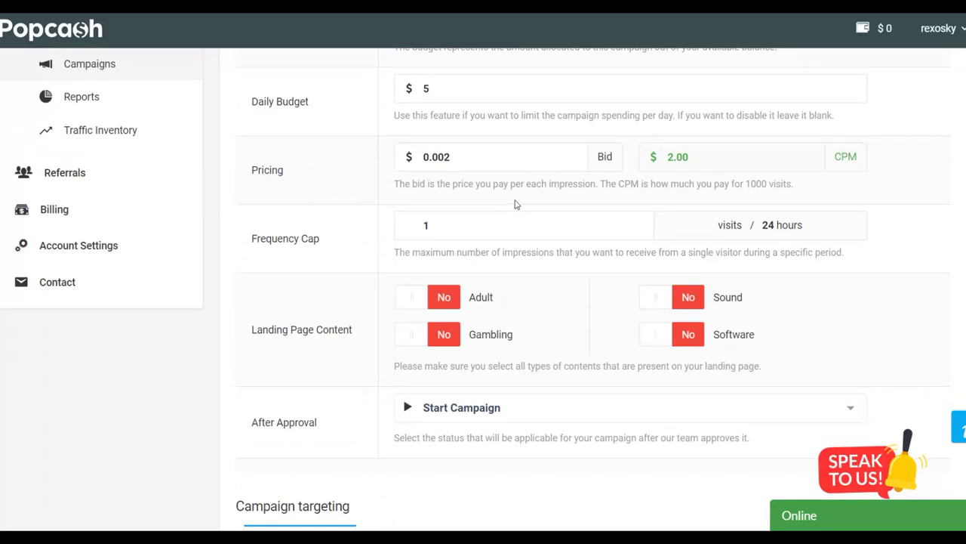
{"action": "scroll", "coordinate": [516, 204], "scroll_direction": "down", "scroll_amount": 1}
{"action": "scroll", "coordinate": [622, 153], "scroll_direction": "down", "scroll_amount": 4}
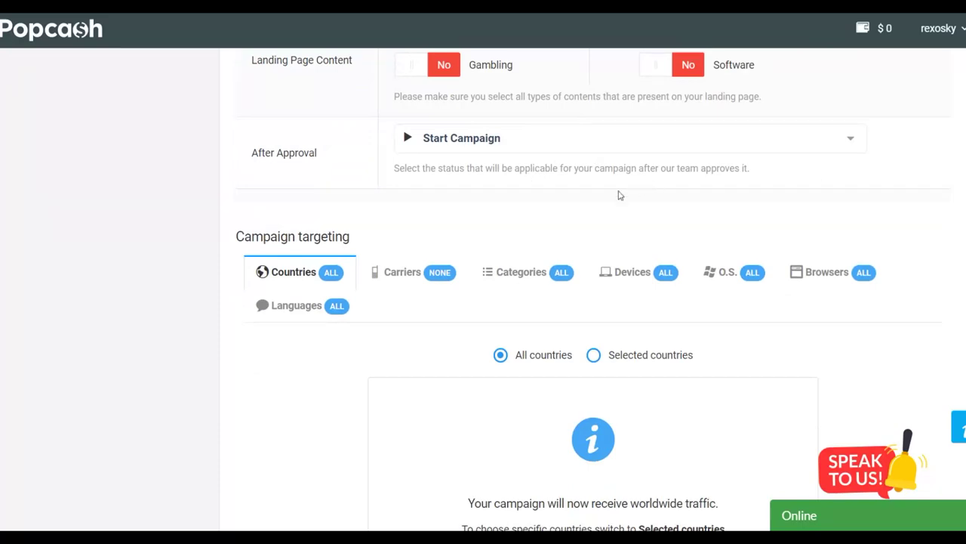
{"action": "scroll", "coordinate": [923, 154], "scroll_direction": "down", "scroll_amount": 3}
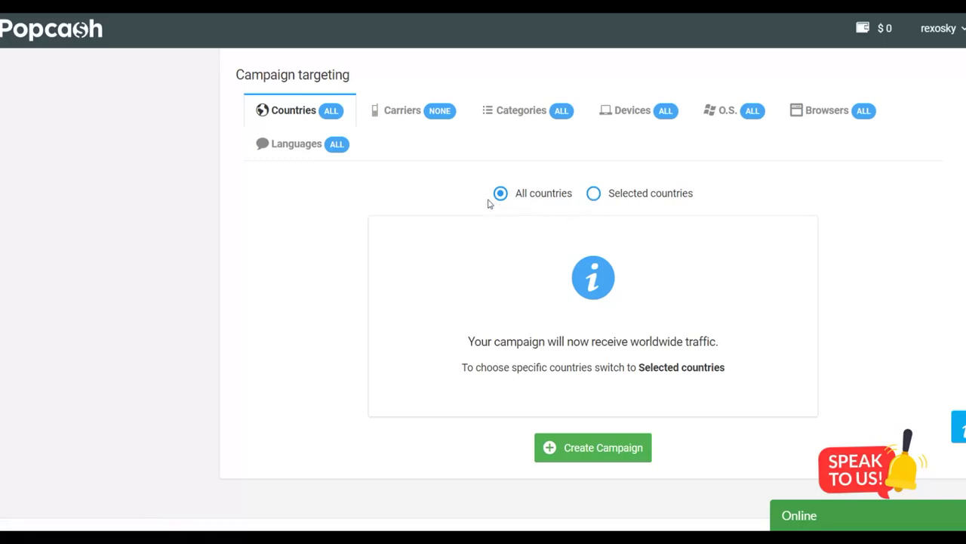
{"action": "left_click", "coordinate": [595, 194]}
{"action": "scroll", "coordinate": [626, 250], "scroll_direction": "down", "scroll_amount": 2}
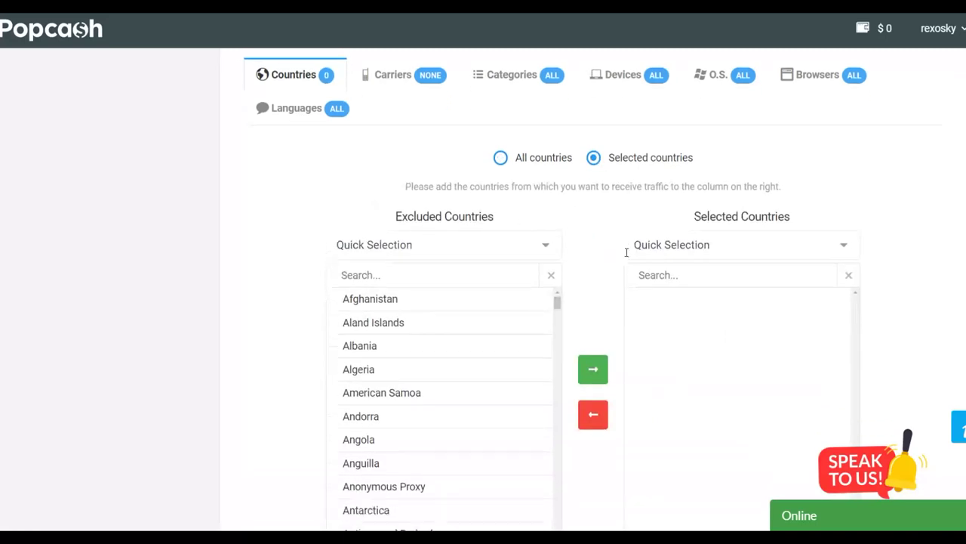
{"action": "scroll", "coordinate": [621, 234], "scroll_direction": "down", "scroll_amount": 1}
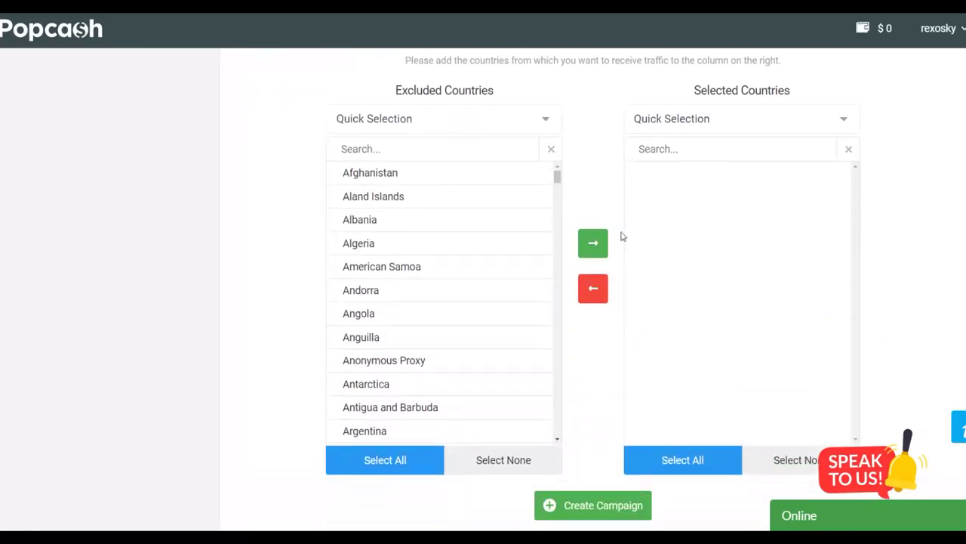
Step: Find the United States and the United Kingdom among the excluded countries and add both to the selected countries
{"action": "left_click", "coordinate": [390, 152]}
{"action": "type", "text": "uni"}
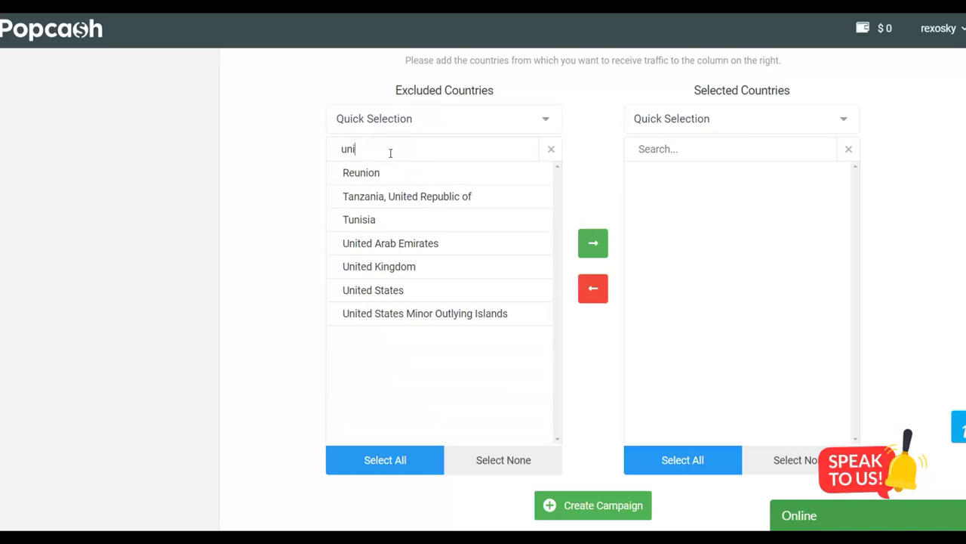
{"action": "left_click", "coordinate": [370, 292]}
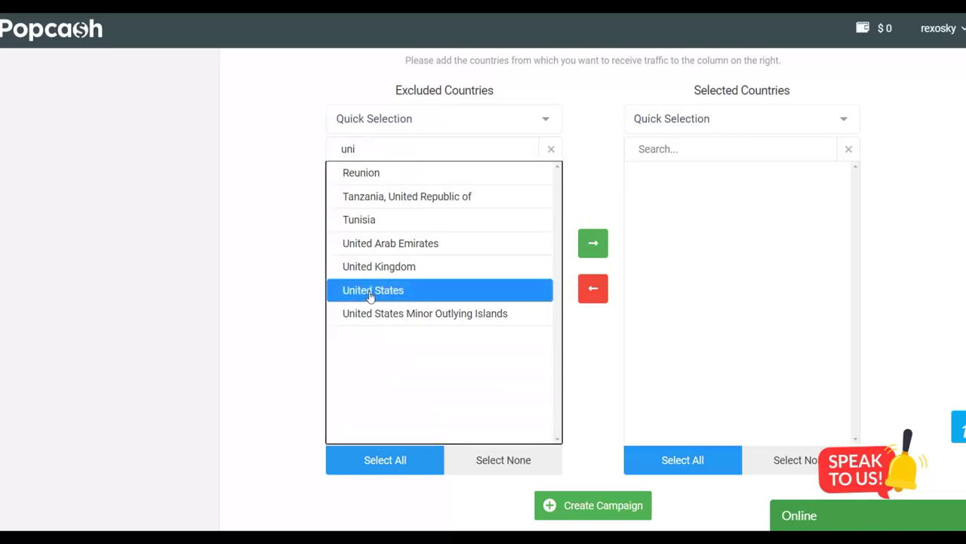
{"action": "left_click", "coordinate": [595, 243]}
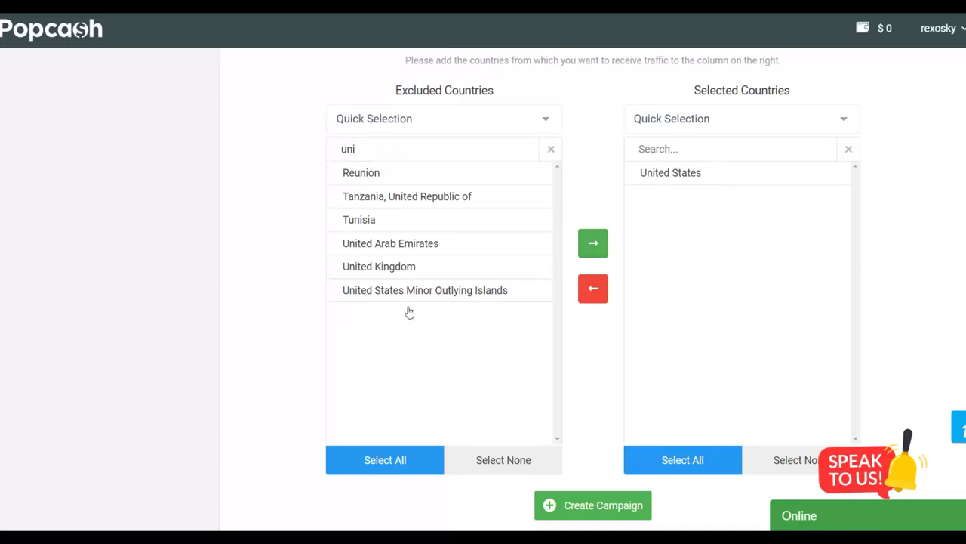
{"action": "left_click", "coordinate": [382, 269]}
{"action": "left_click", "coordinate": [593, 246]}
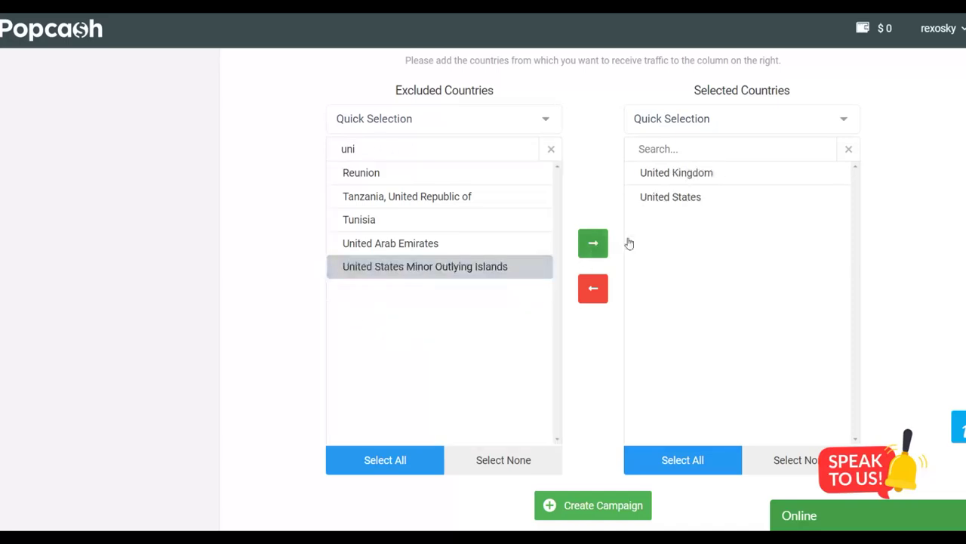
Step: Add Canada and Australia to the selected countries and clear the country search filter
{"action": "key", "text": "ctrl+a"}
{"action": "type", "text": "cana"}
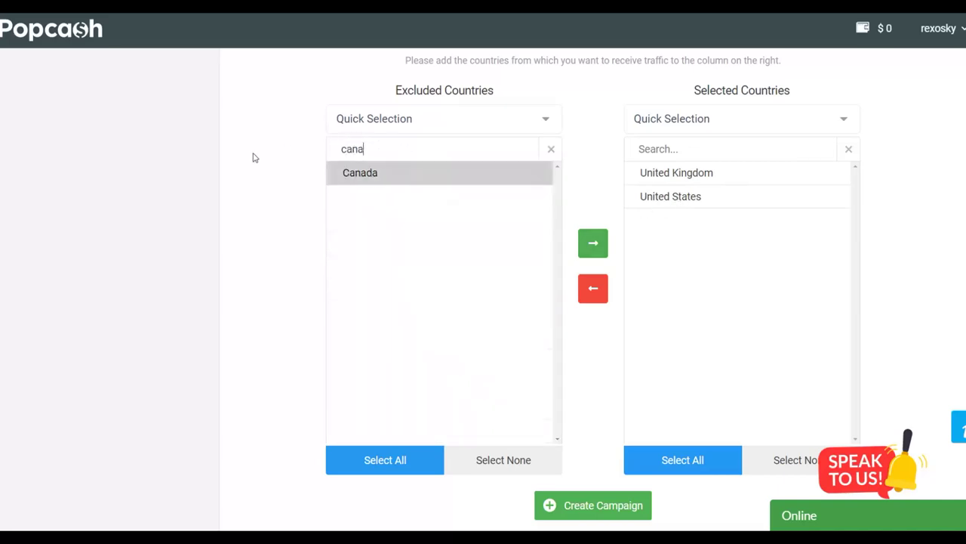
{"action": "left_click", "coordinate": [399, 175]}
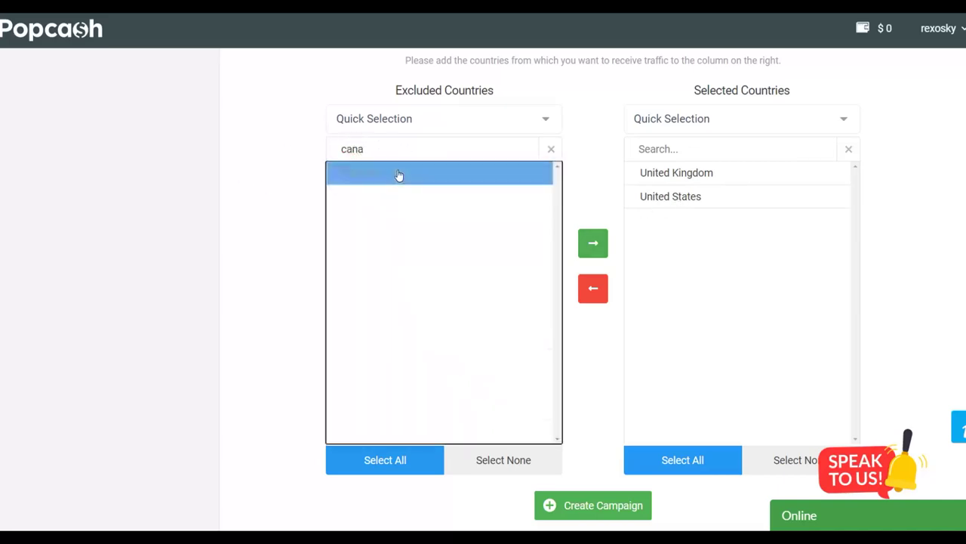
{"action": "left_click", "coordinate": [601, 251]}
{"action": "key", "text": "ctrl+a"}
{"action": "type", "text": "aust"}
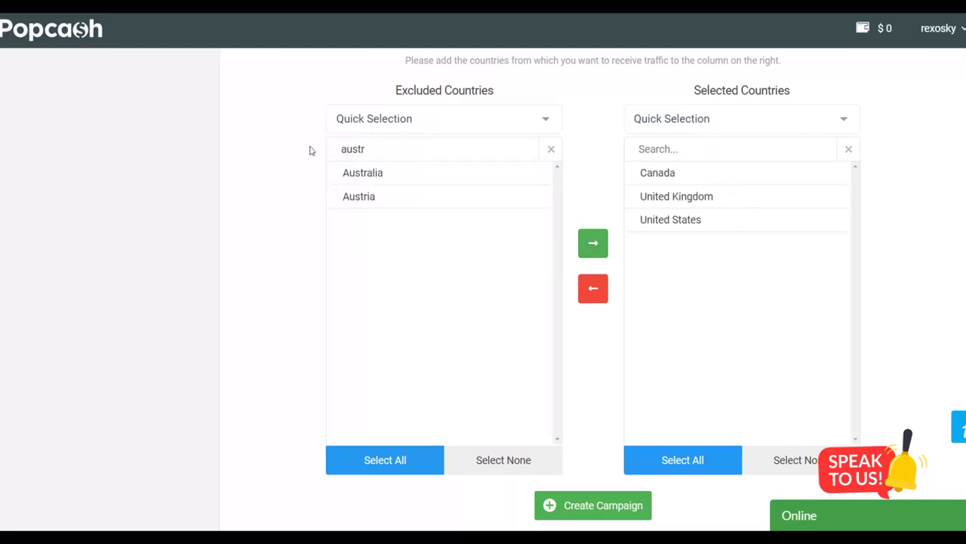
{"action": "left_click", "coordinate": [396, 175]}
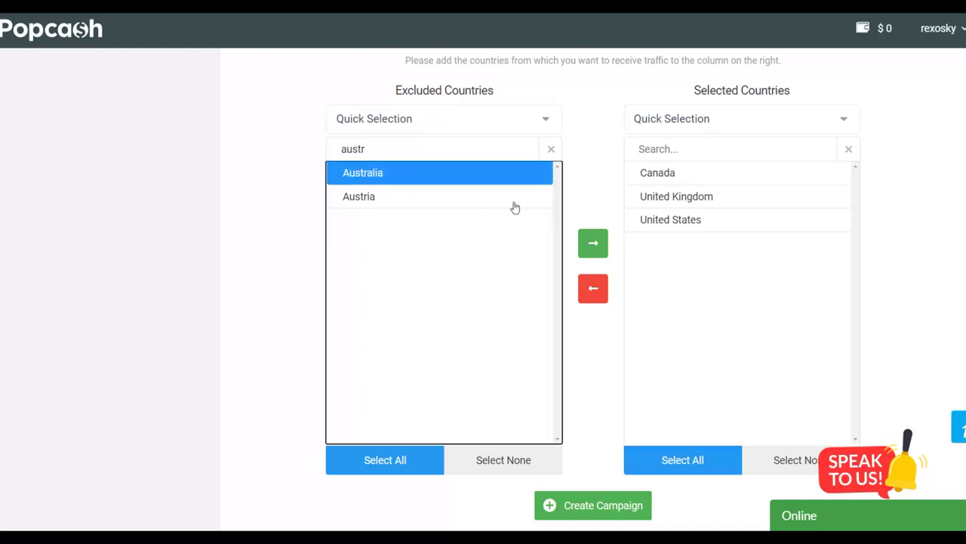
{"action": "left_click", "coordinate": [597, 245]}
{"action": "left_click", "coordinate": [550, 150]}
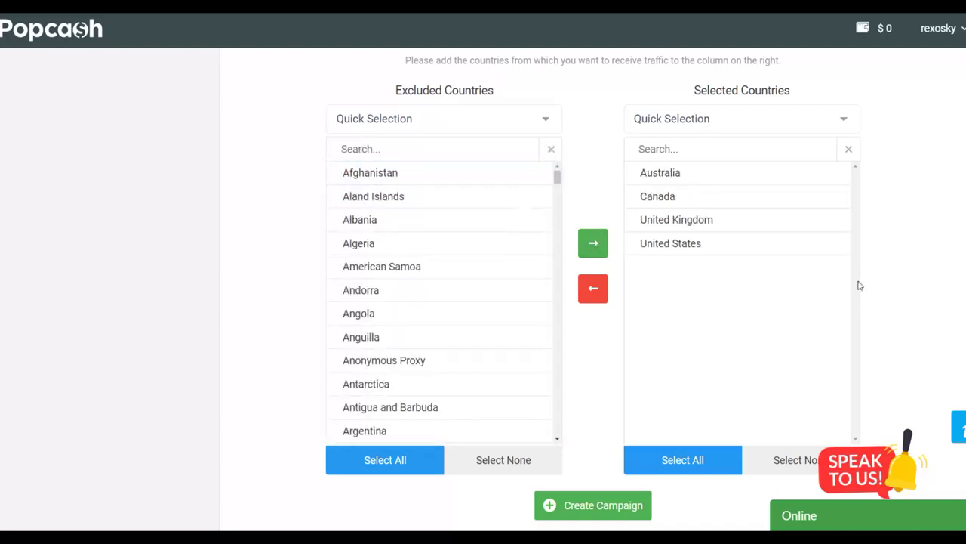
Step: Switch the campaign's language targeting from all languages to selected languages
{"action": "scroll", "coordinate": [680, 309], "scroll_direction": "up", "scroll_amount": 3}
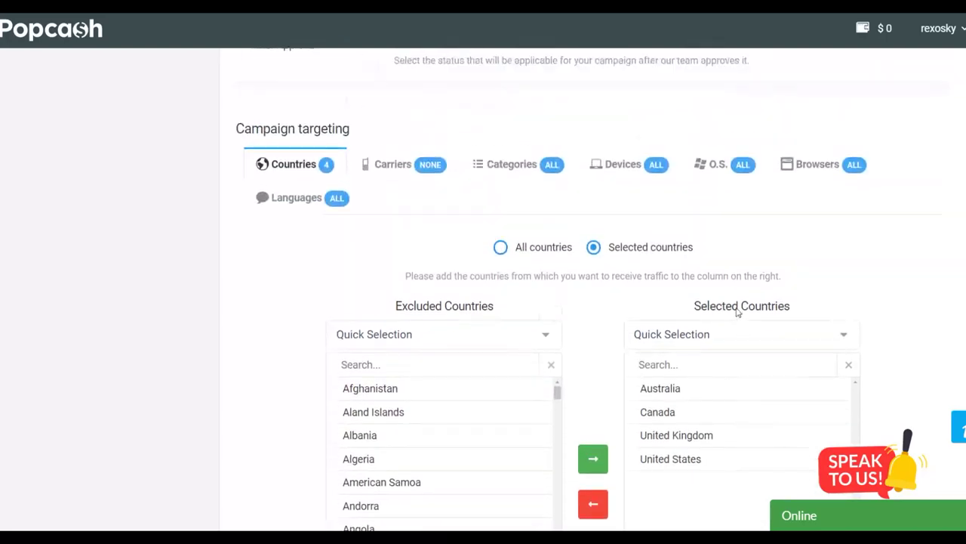
{"action": "left_click", "coordinate": [277, 200]}
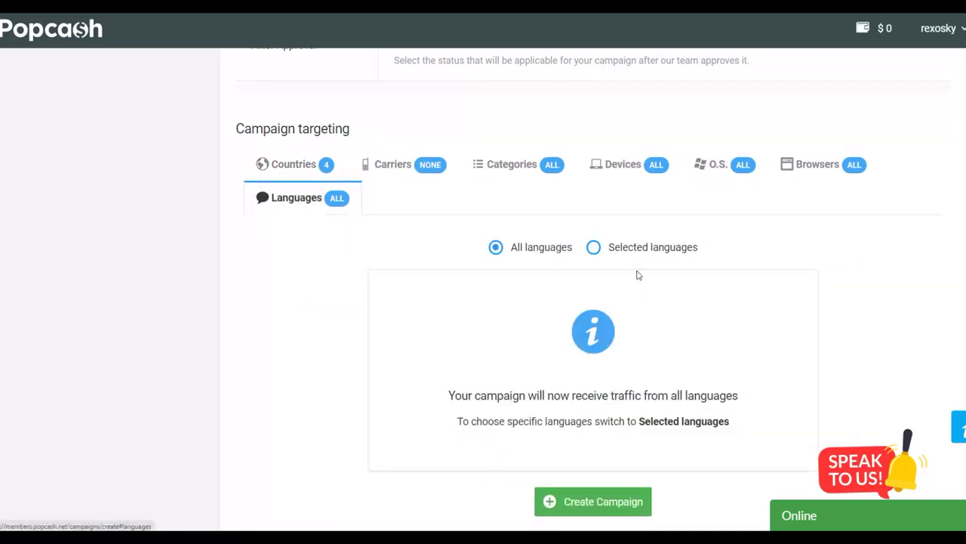
{"action": "left_click", "coordinate": [595, 248]}
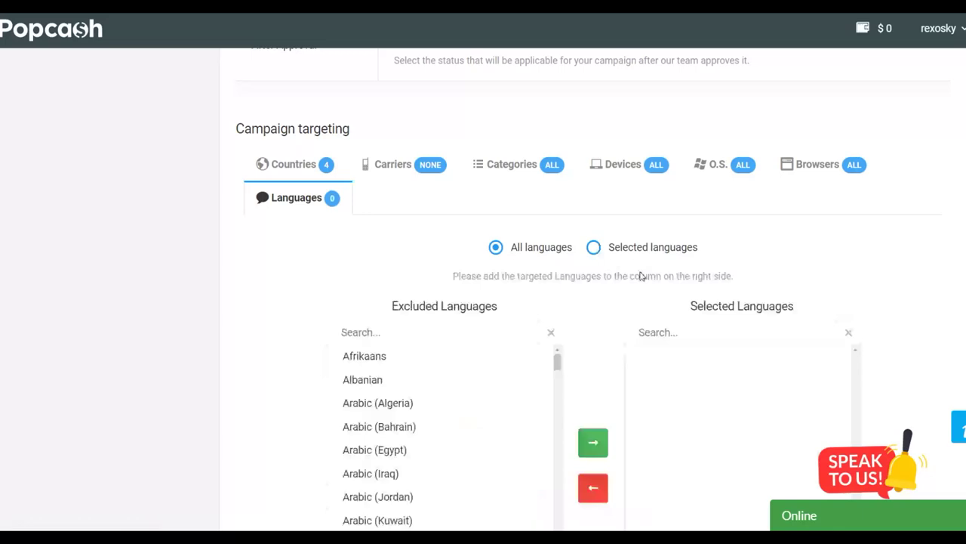
{"action": "scroll", "coordinate": [596, 272], "scroll_direction": "down", "scroll_amount": 1}
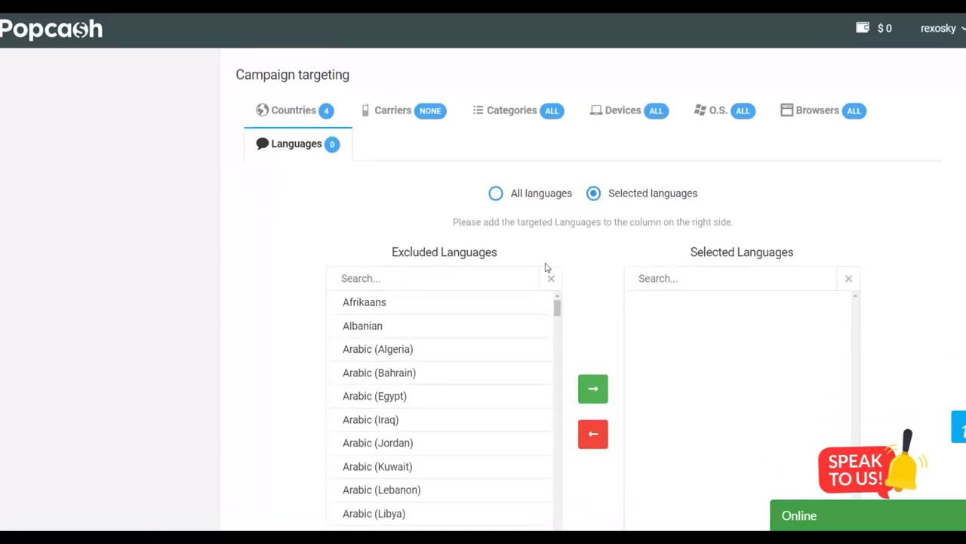
Step: Filter the excluded languages by "engl" and add only the general English entry to the selected languages
{"action": "left_click", "coordinate": [445, 281]}
{"action": "type", "text": "en"}
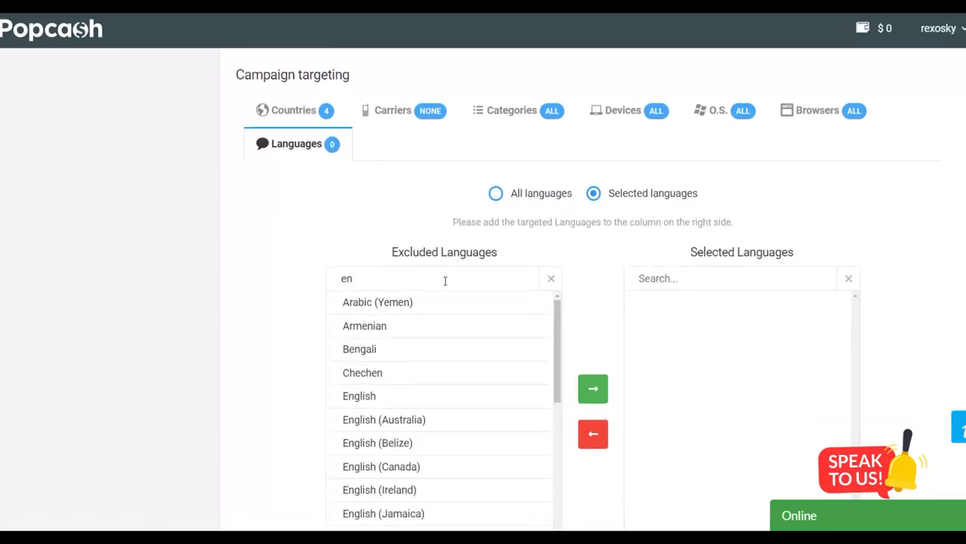
{"action": "type", "text": "gl"}
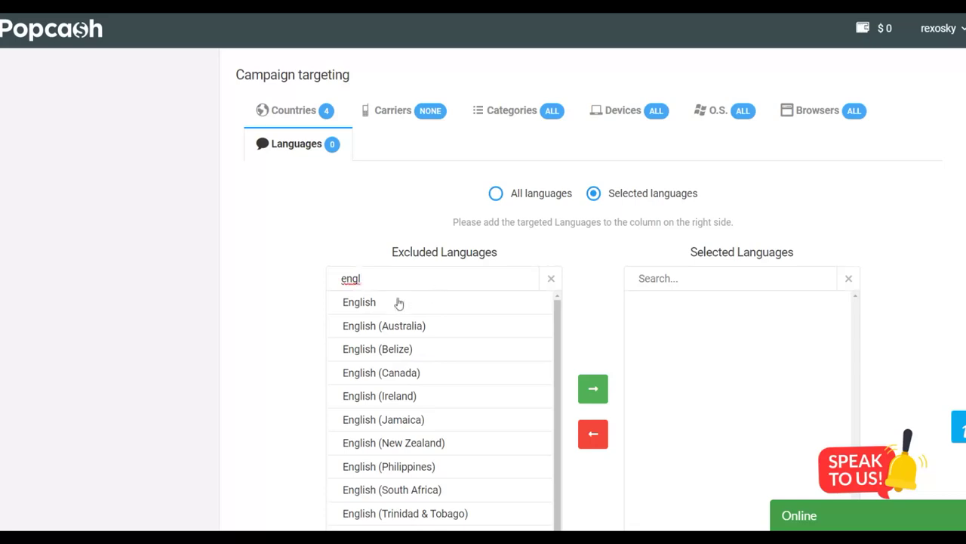
{"action": "left_click_drag", "start_coordinate": [398, 302], "coordinate": [459, 316]}
{"action": "scroll", "coordinate": [399, 305], "scroll_direction": "down", "scroll_amount": 1}
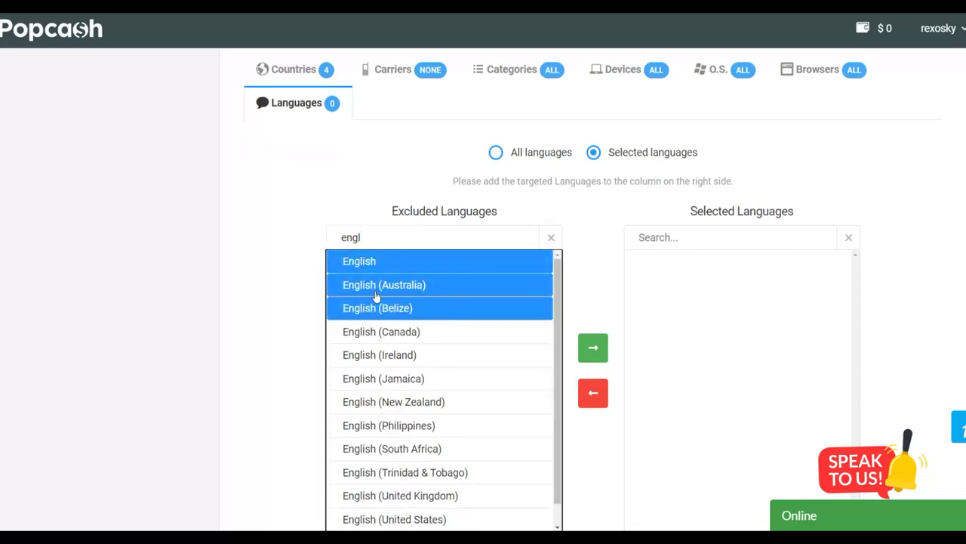
{"action": "left_click", "coordinate": [346, 311]}
{"action": "left_click", "coordinate": [367, 264]}
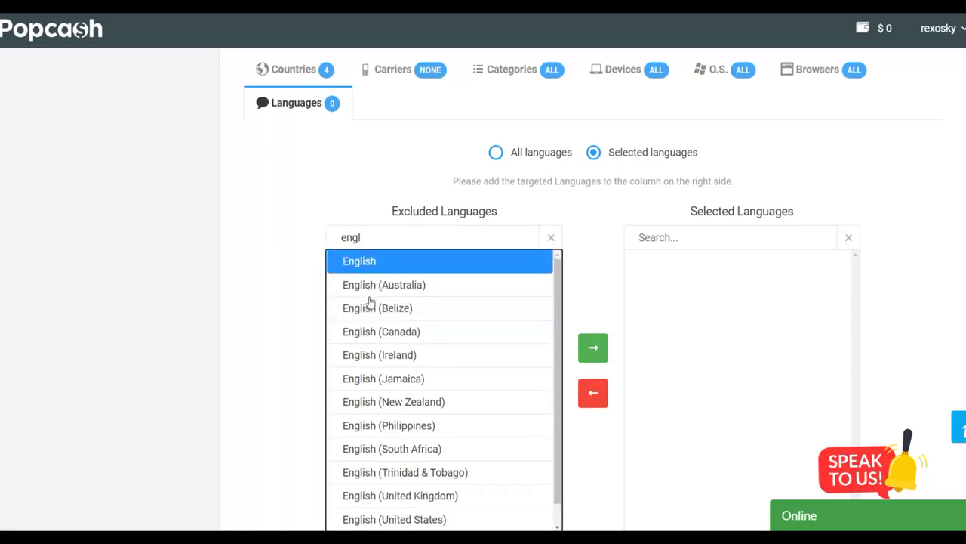
{"action": "left_click", "coordinate": [593, 347]}
{"action": "left_click", "coordinate": [701, 323]}
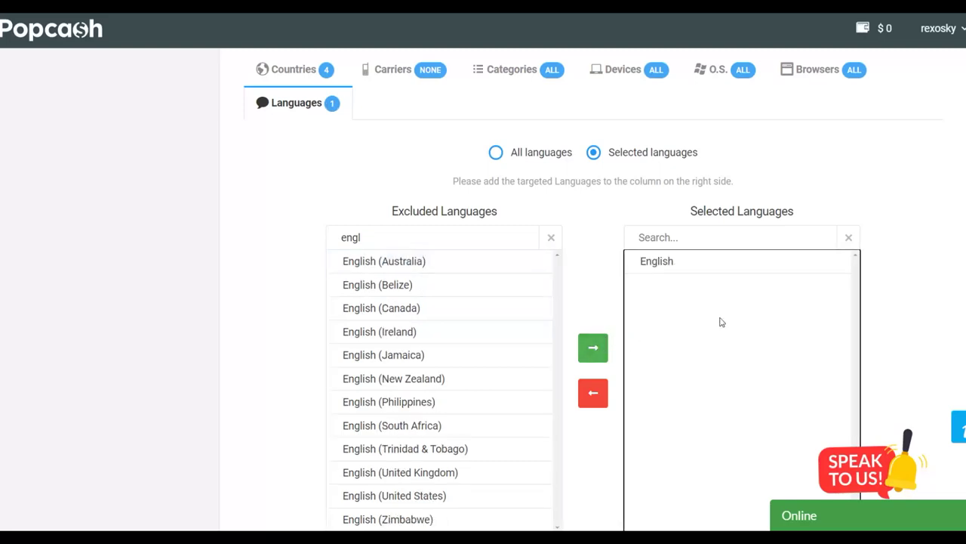
Step: Examine the network connection options in the campaign's carrier targeting
{"action": "scroll", "coordinate": [721, 322], "scroll_direction": "up", "scroll_amount": 2}
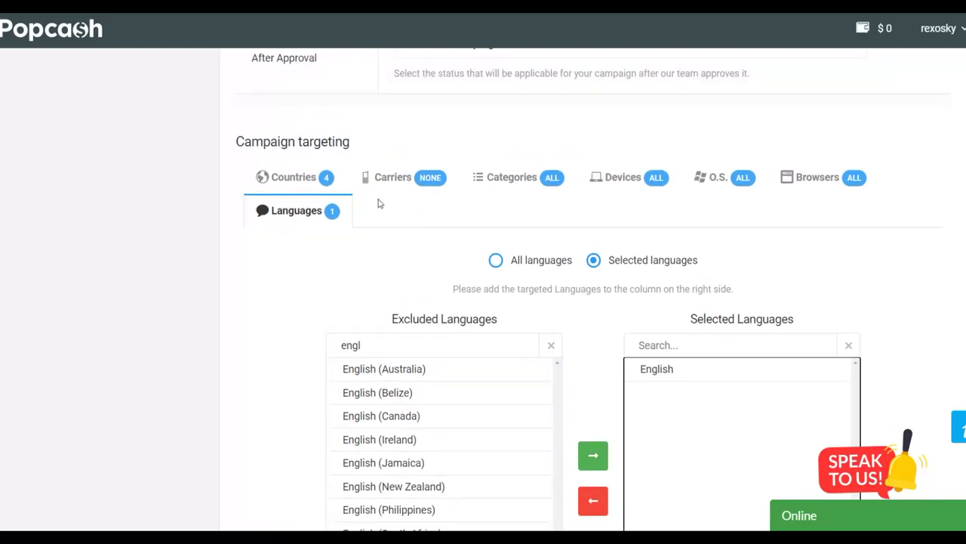
{"action": "left_click", "coordinate": [393, 180]}
{"action": "scroll", "coordinate": [555, 192], "scroll_direction": "down", "scroll_amount": 2}
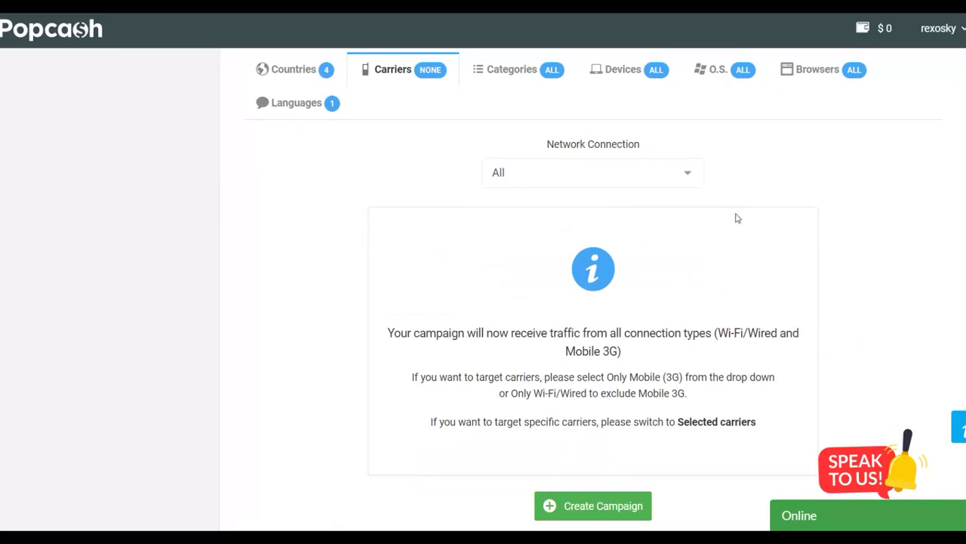
{"action": "left_click", "coordinate": [683, 183]}
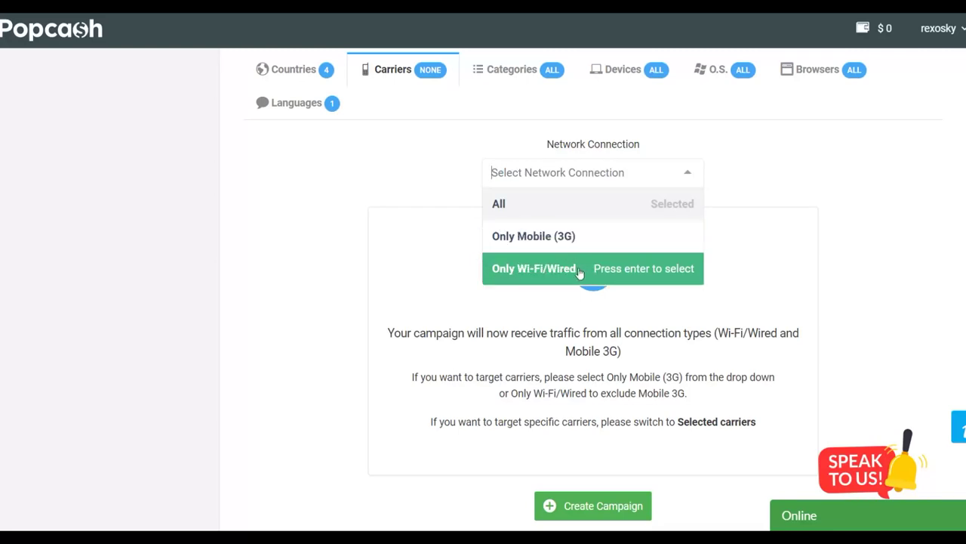
{"action": "left_click", "coordinate": [412, 149]}
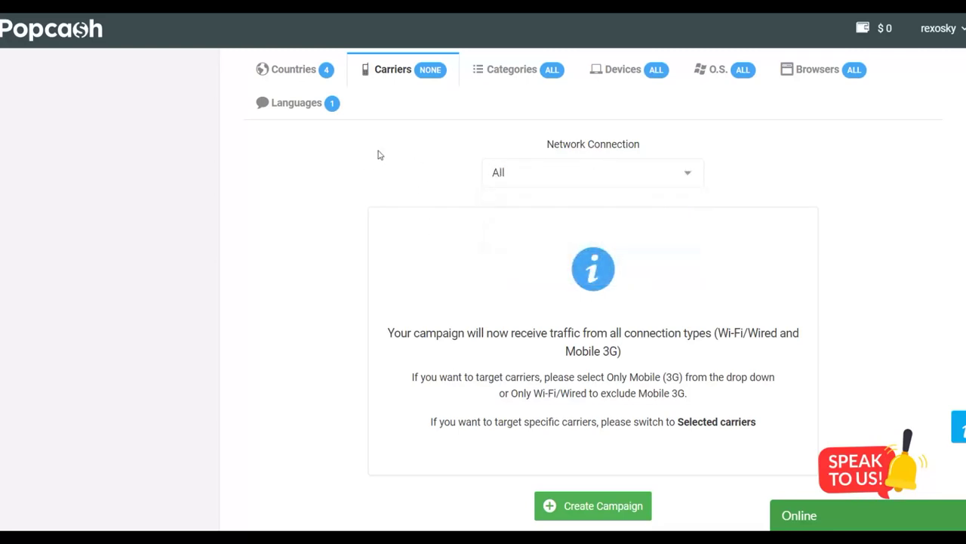
Step: Switch the campaign's category targeting from all categories to selected categories
{"action": "scroll", "coordinate": [395, 233], "scroll_direction": "up", "scroll_amount": 2}
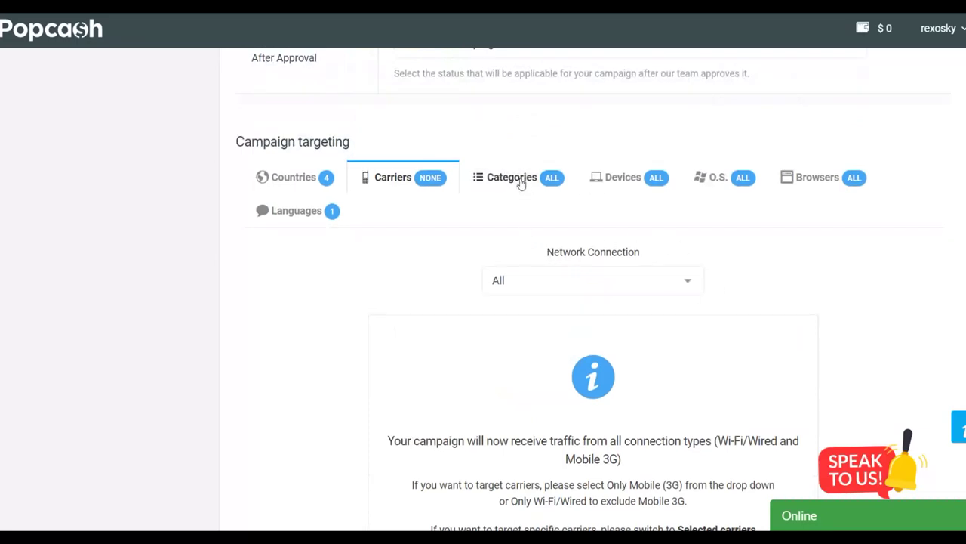
{"action": "left_click", "coordinate": [492, 180]}
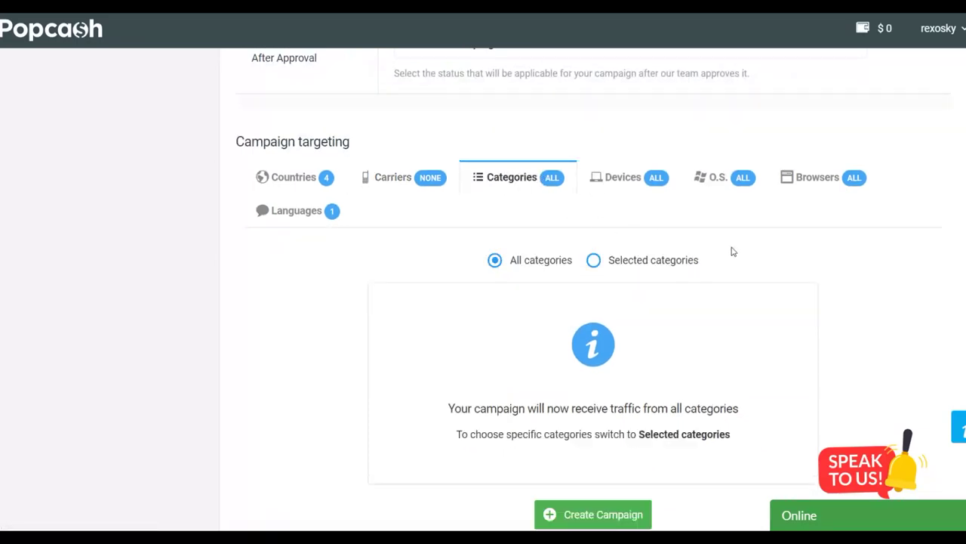
{"action": "scroll", "coordinate": [731, 251], "scroll_direction": "down", "scroll_amount": 1}
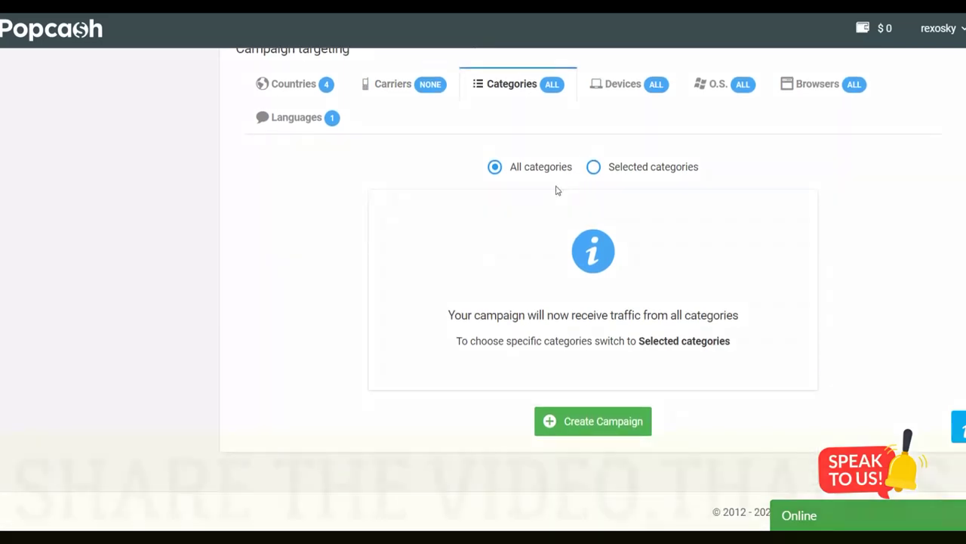
{"action": "left_click", "coordinate": [595, 168]}
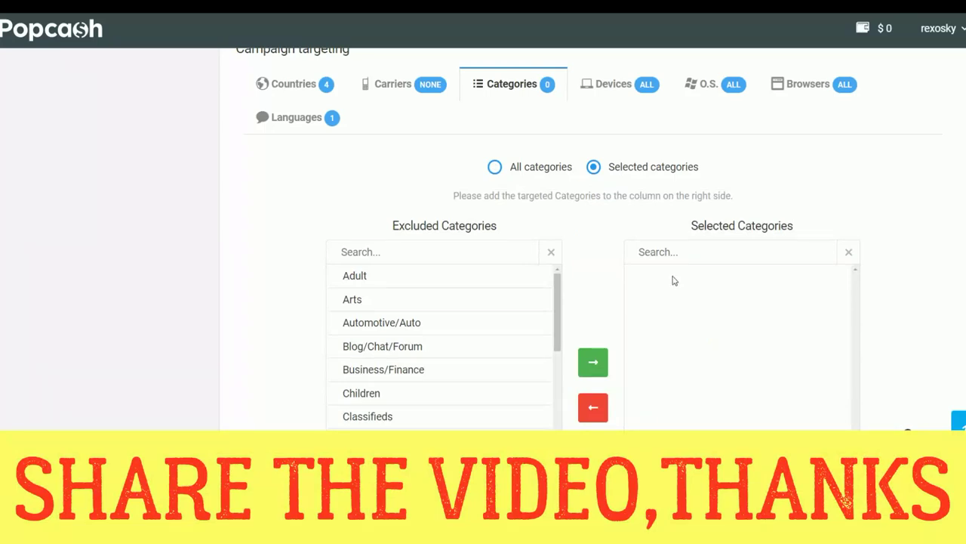
Step: Add Business/Finance and Classifieds to the campaign's selected categories
{"action": "scroll", "coordinate": [665, 281], "scroll_direction": "down", "scroll_amount": 2}
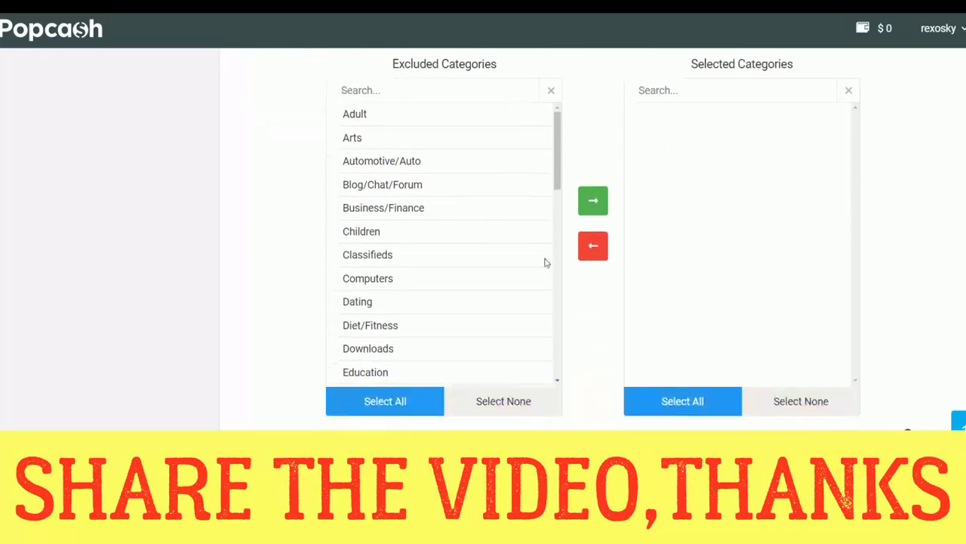
{"action": "left_click", "coordinate": [392, 209]}
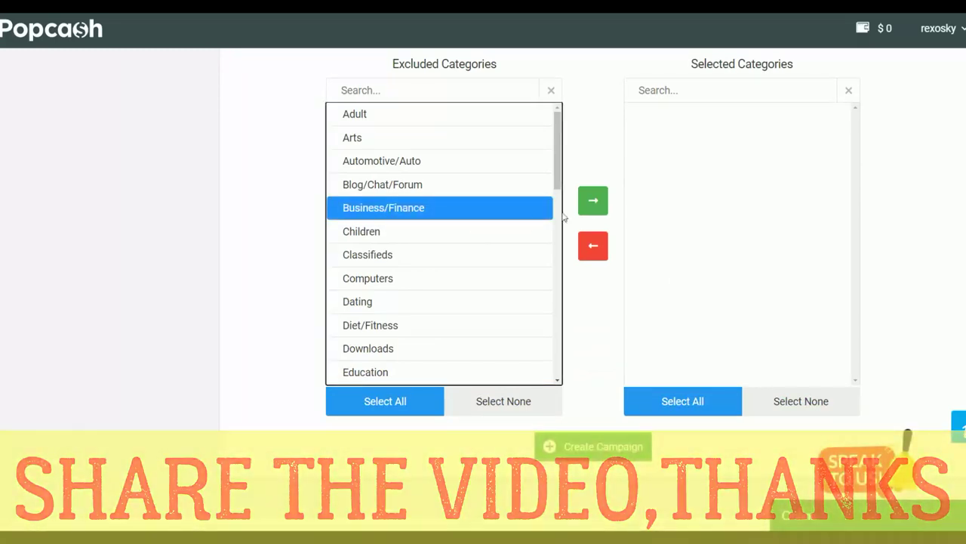
{"action": "left_click", "coordinate": [595, 202]}
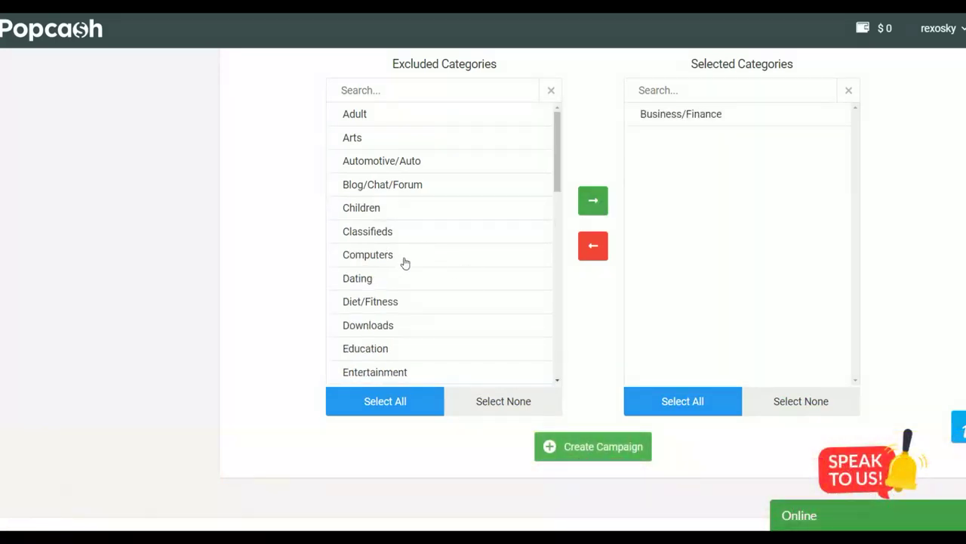
{"action": "left_click", "coordinate": [402, 232]}
{"action": "left_click", "coordinate": [593, 200]}
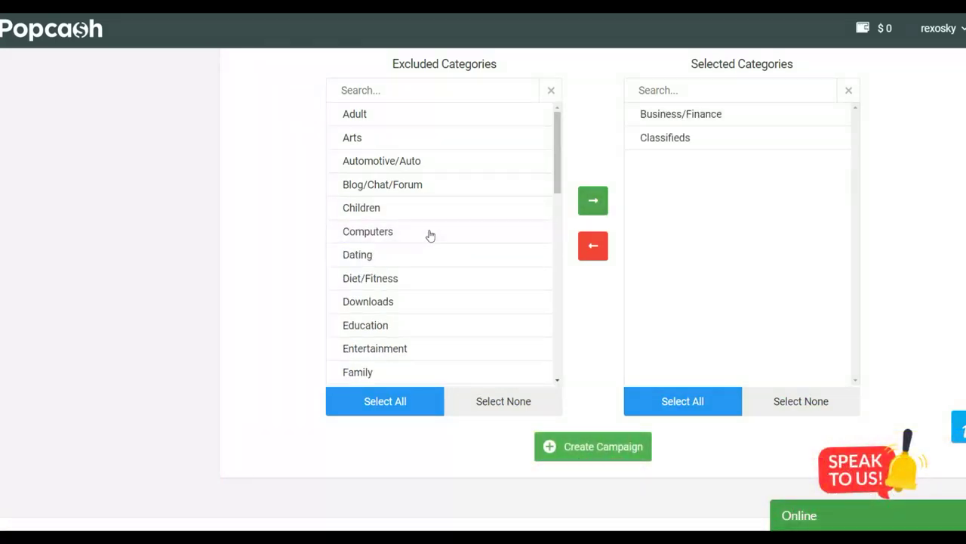
Step: Find Social Networking among the excluded categories and add it to the selected categories
{"action": "scroll", "coordinate": [428, 234], "scroll_direction": "down", "scroll_amount": 3}
{"action": "scroll", "coordinate": [430, 236], "scroll_direction": "down", "scroll_amount": 3}
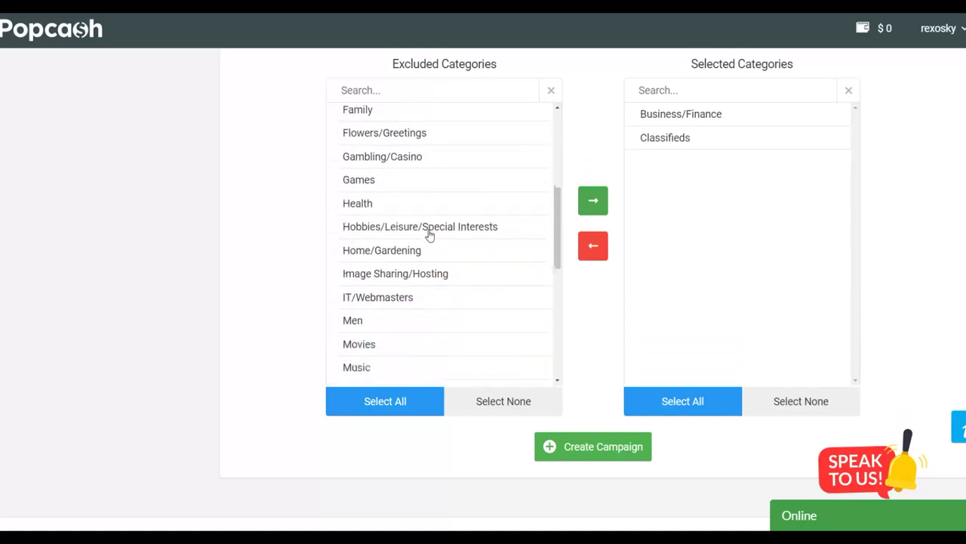
{"action": "scroll", "coordinate": [464, 259], "scroll_direction": "down", "scroll_amount": 5}
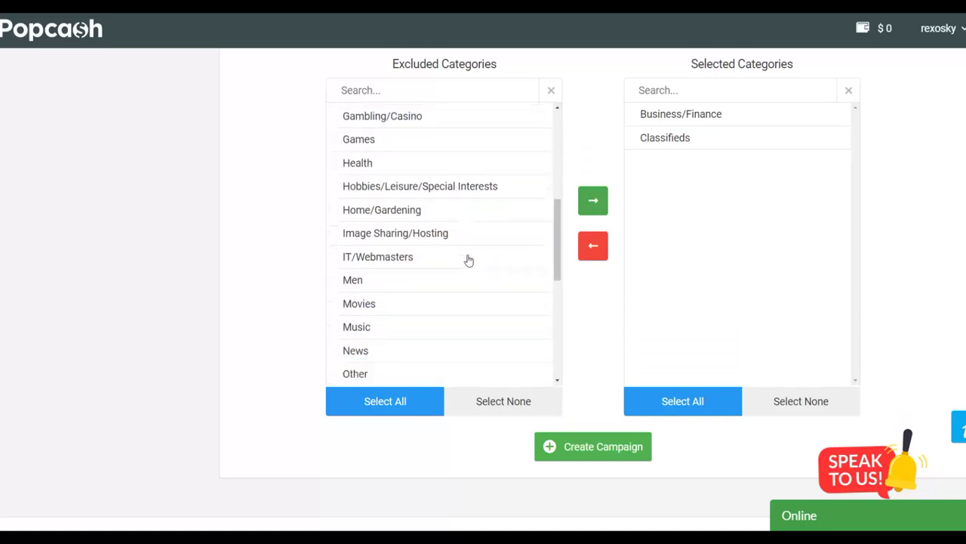
{"action": "scroll", "coordinate": [469, 260], "scroll_direction": "down", "scroll_amount": 2}
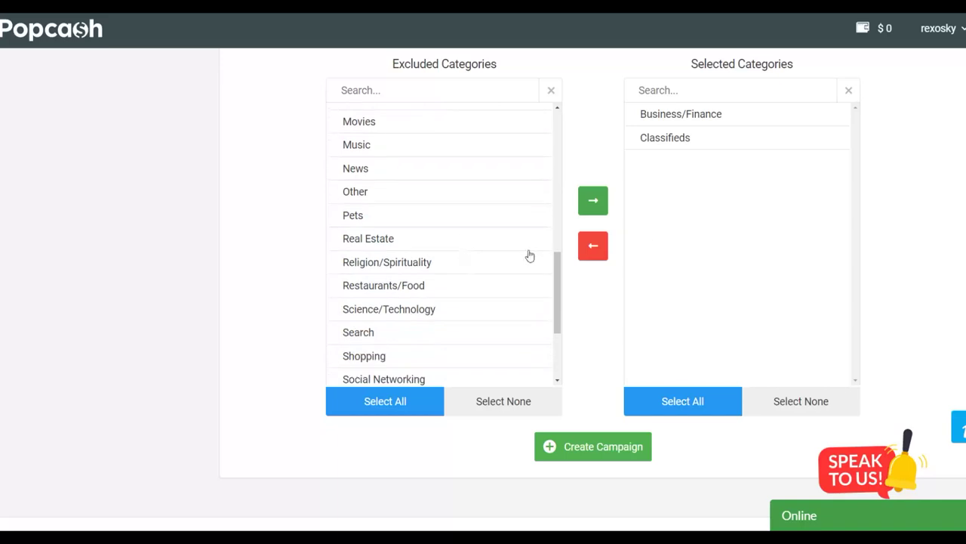
{"action": "scroll", "coordinate": [487, 272], "scroll_direction": "down", "scroll_amount": 1}
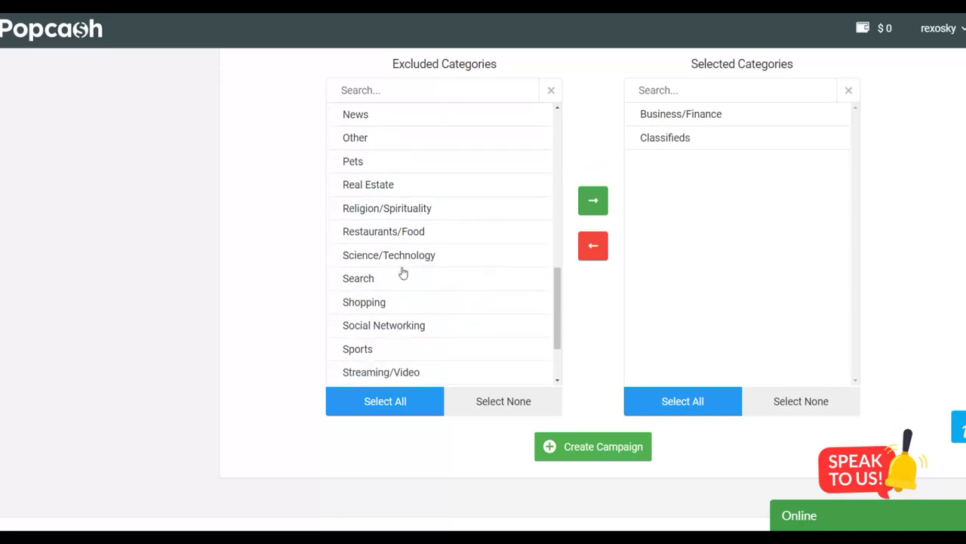
{"action": "left_click", "coordinate": [413, 331]}
{"action": "left_click", "coordinate": [593, 200]}
Step: Look through the remaining excluded categories and add Gambling/Casino and Entertainment to the selected categories
{"action": "scroll", "coordinate": [407, 260], "scroll_direction": "down", "scroll_amount": 2}
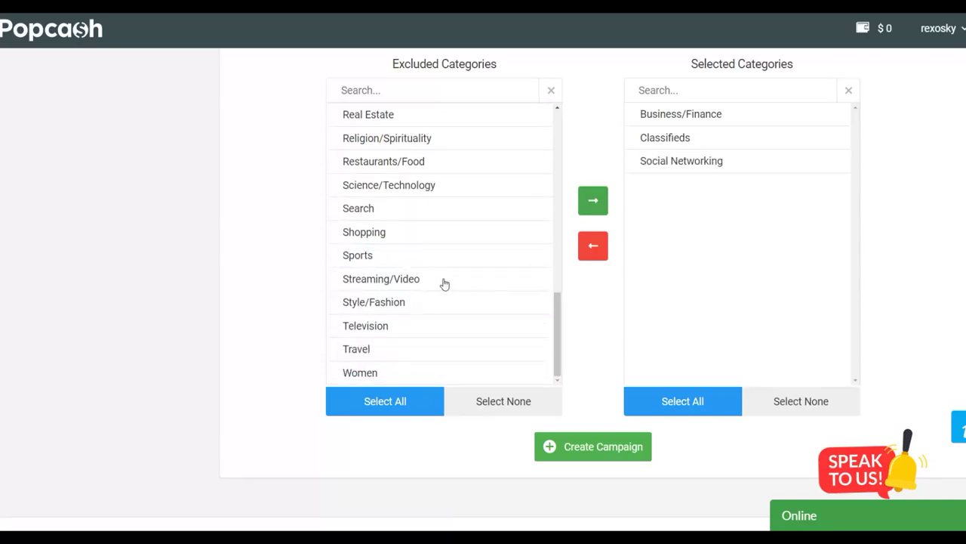
{"action": "scroll", "coordinate": [445, 284], "scroll_direction": "up", "scroll_amount": 3}
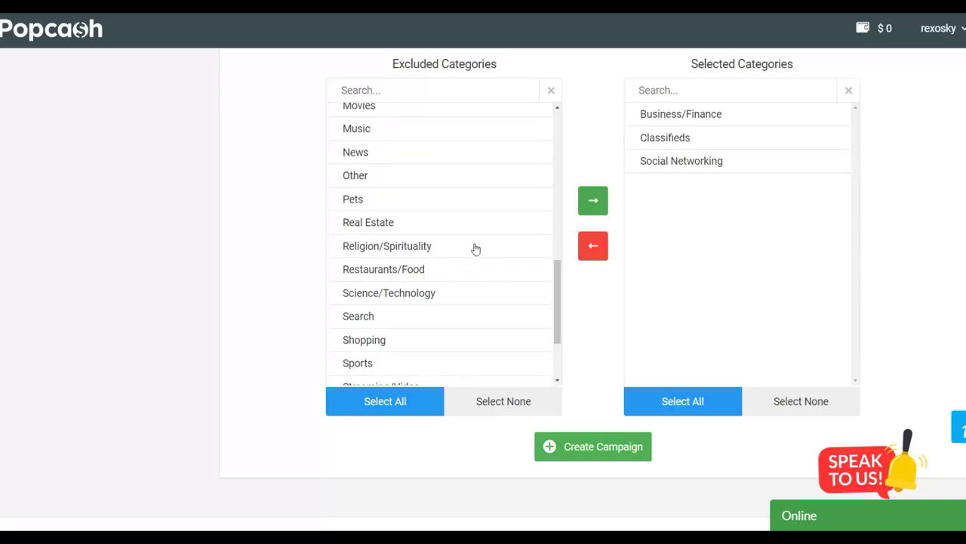
{"action": "scroll", "coordinate": [475, 249], "scroll_direction": "up", "scroll_amount": 3}
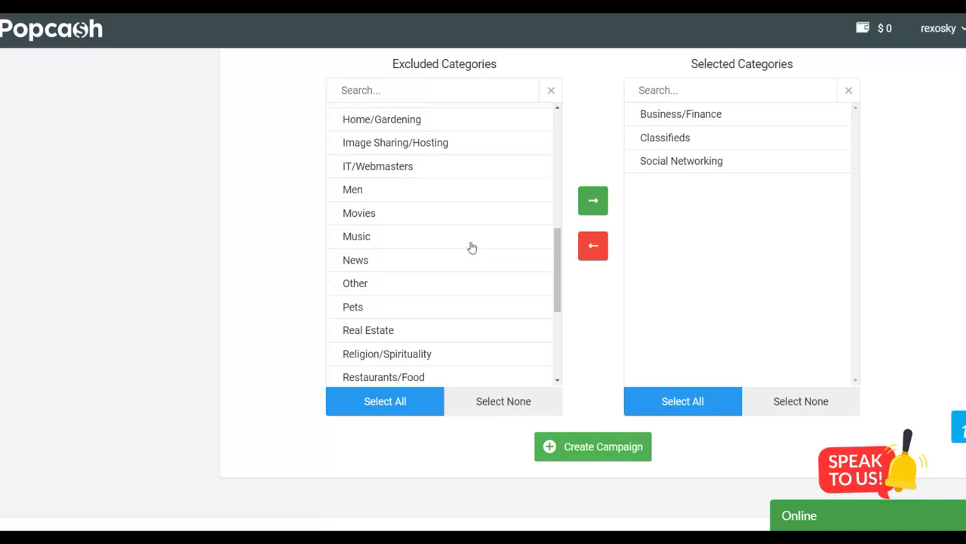
{"action": "scroll", "coordinate": [472, 248], "scroll_direction": "up", "scroll_amount": 3}
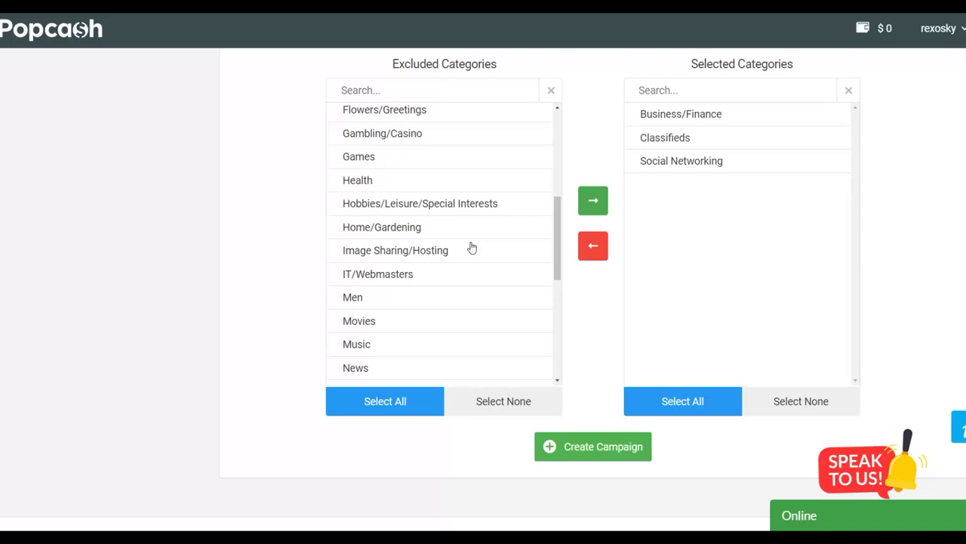
{"action": "scroll", "coordinate": [472, 247], "scroll_direction": "up", "scroll_amount": 3}
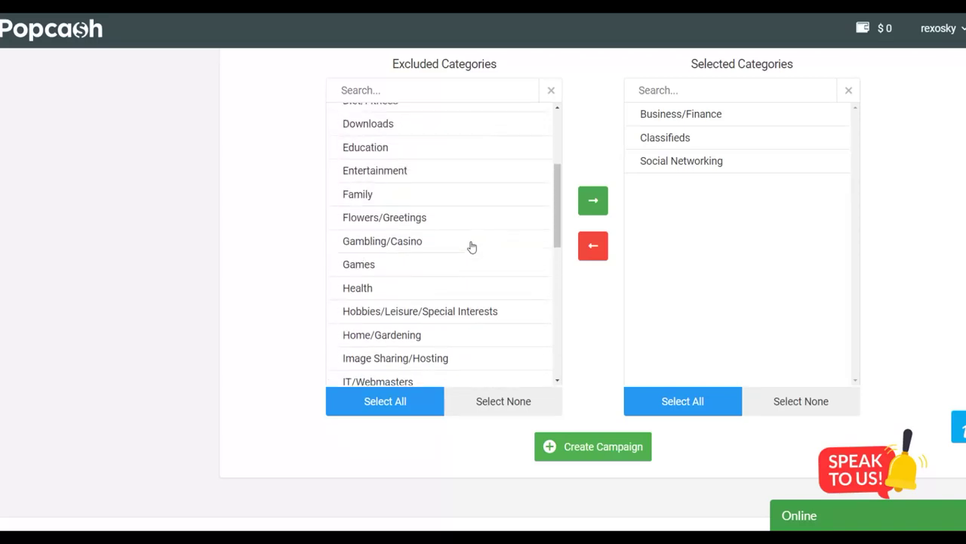
{"action": "left_click", "coordinate": [370, 241]}
{"action": "left_click", "coordinate": [580, 208]}
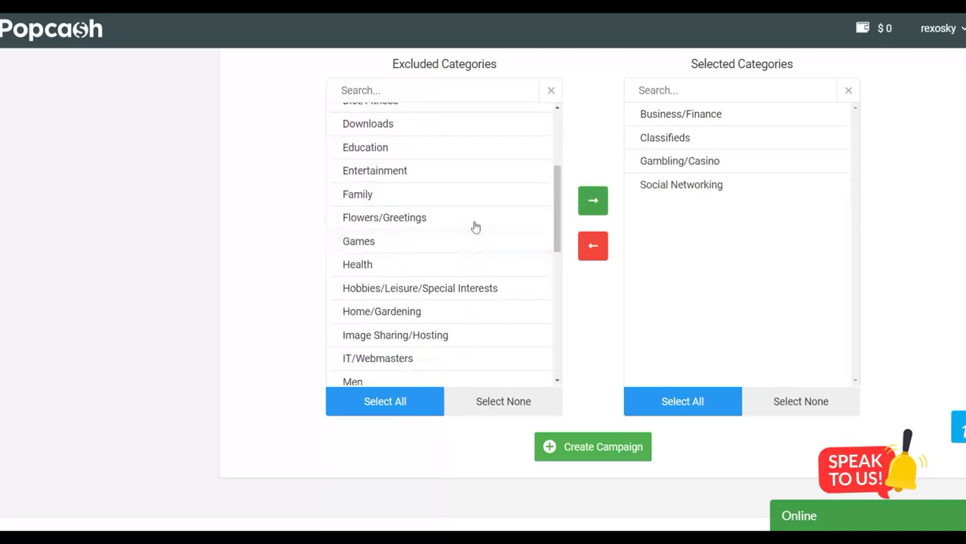
{"action": "scroll", "coordinate": [430, 230], "scroll_direction": "up", "scroll_amount": 3}
{"action": "left_click", "coordinate": [370, 281]}
{"action": "left_click", "coordinate": [592, 204]}
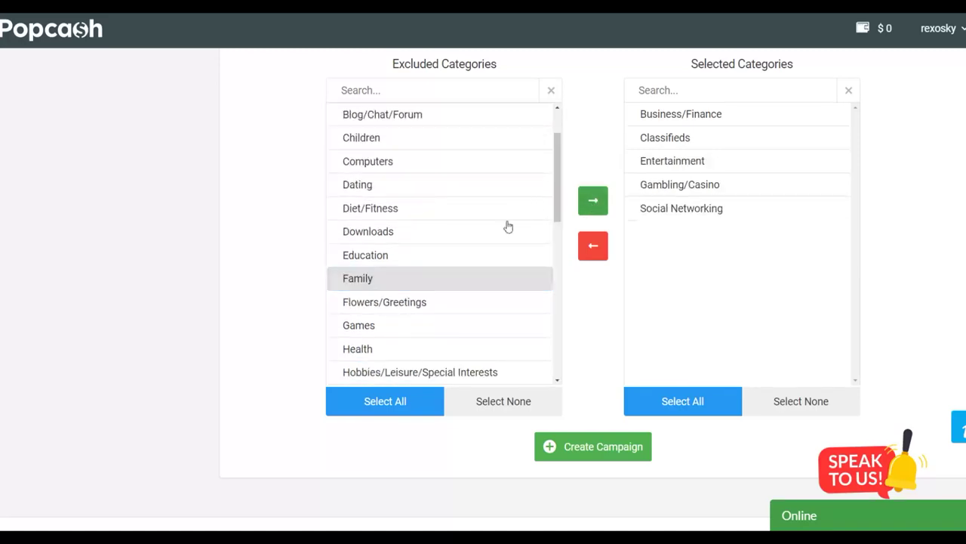
Step: Add Education and Computers to the campaign's selected categories
{"action": "left_click", "coordinate": [372, 256]}
{"action": "left_click", "coordinate": [593, 199]}
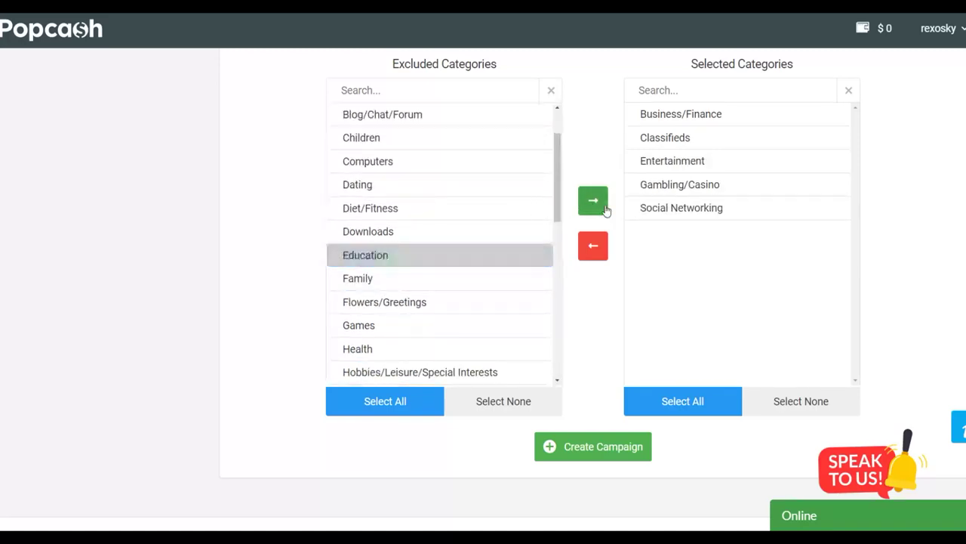
{"action": "scroll", "coordinate": [430, 238], "scroll_direction": "up", "scroll_amount": 2}
{"action": "left_click", "coordinate": [401, 232]}
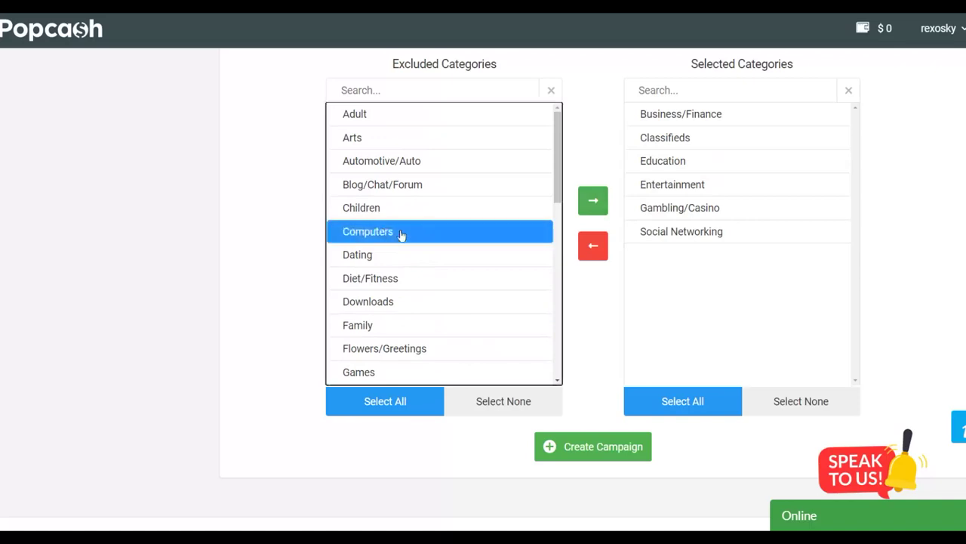
{"action": "left_click", "coordinate": [593, 200]}
{"action": "scroll", "coordinate": [453, 227], "scroll_direction": "up", "scroll_amount": 2}
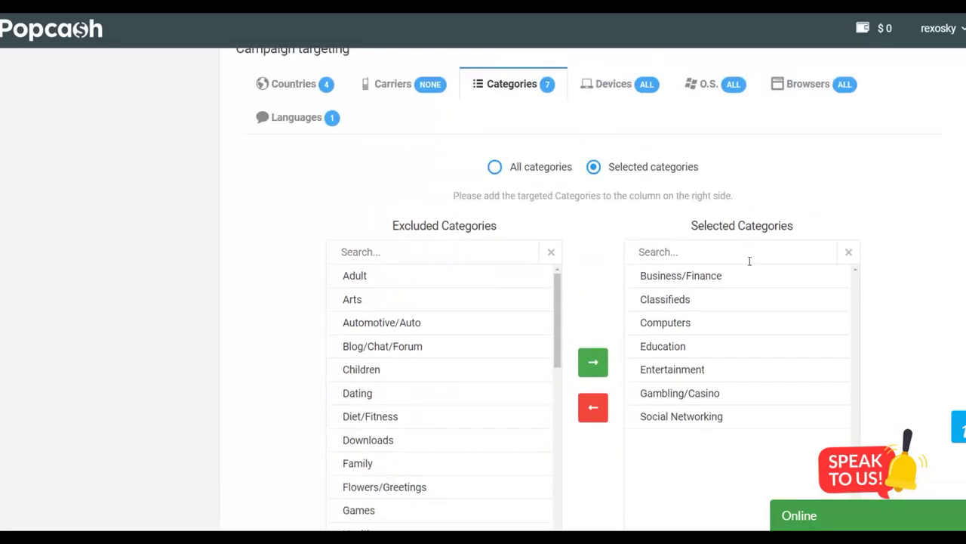
Step: Look through the individual device types available for targeting and set device targeting back to all devices
{"action": "scroll", "coordinate": [934, 217], "scroll_direction": "down", "scroll_amount": 3}
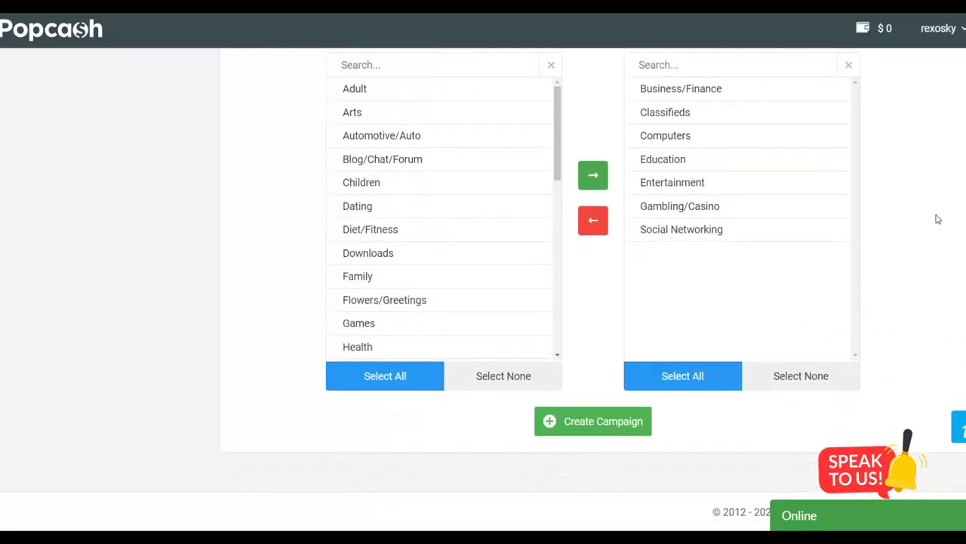
{"action": "scroll", "coordinate": [935, 217], "scroll_direction": "up", "scroll_amount": 3}
{"action": "scroll", "coordinate": [868, 217], "scroll_direction": "up", "scroll_amount": 3}
{"action": "scroll", "coordinate": [819, 214], "scroll_direction": "down", "scroll_amount": 3}
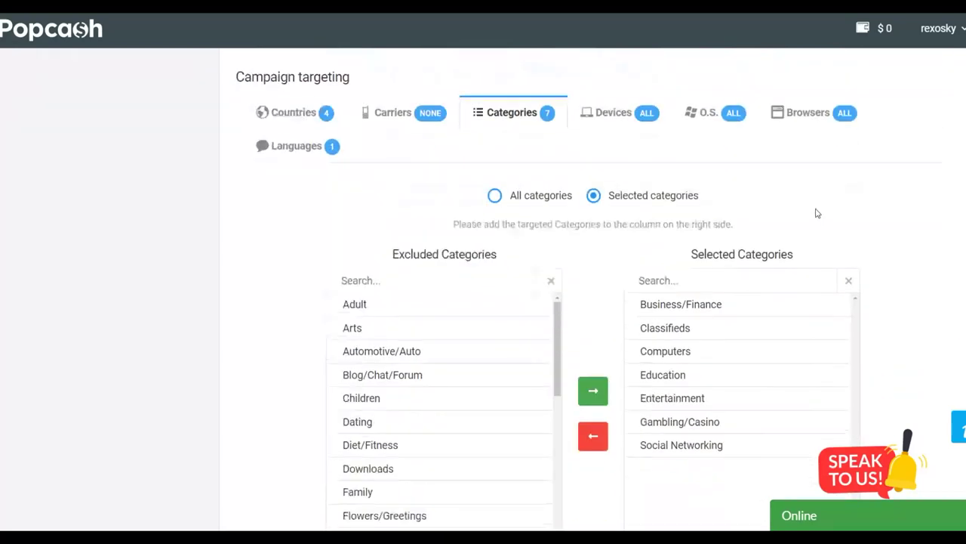
{"action": "left_click", "coordinate": [613, 115]}
{"action": "scroll", "coordinate": [886, 209], "scroll_direction": "down", "scroll_amount": 1}
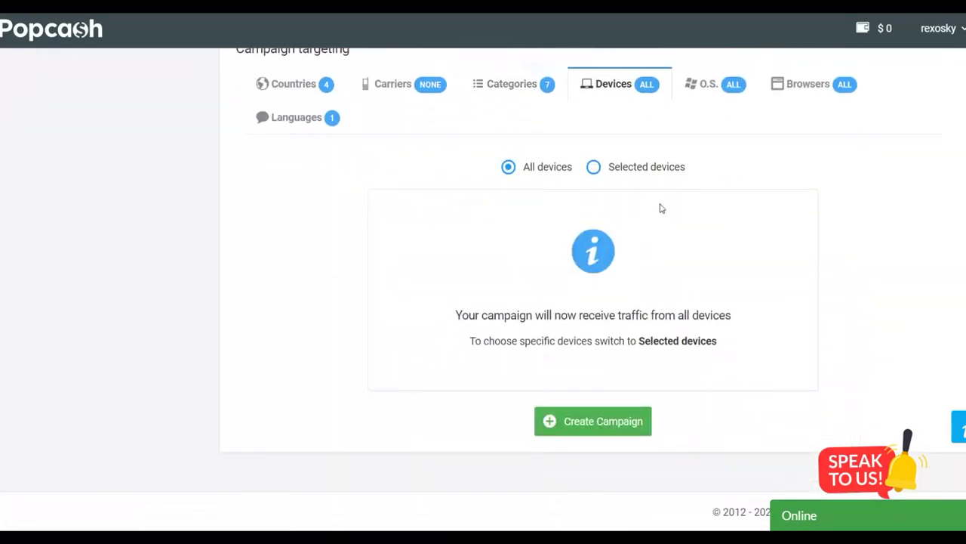
{"action": "left_click", "coordinate": [594, 169]}
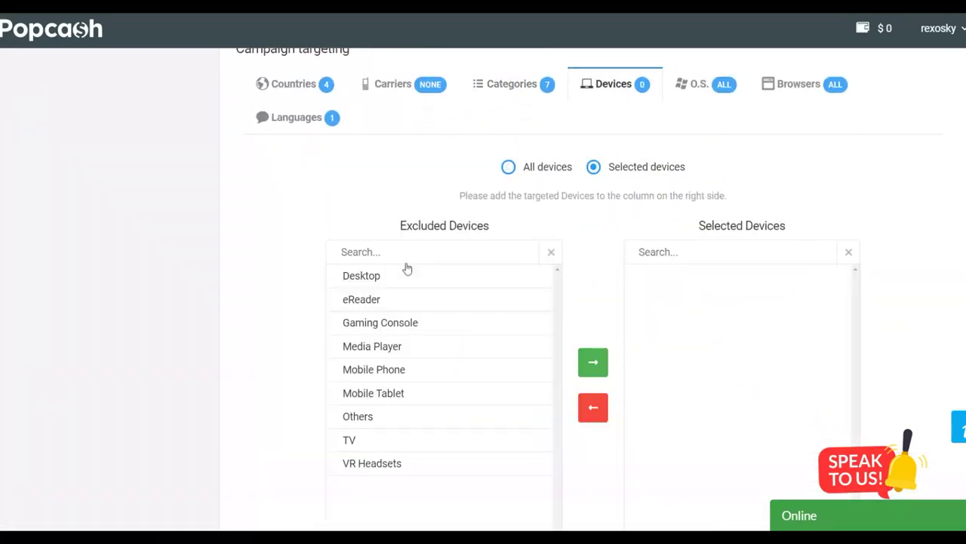
{"action": "left_click", "coordinate": [510, 167]}
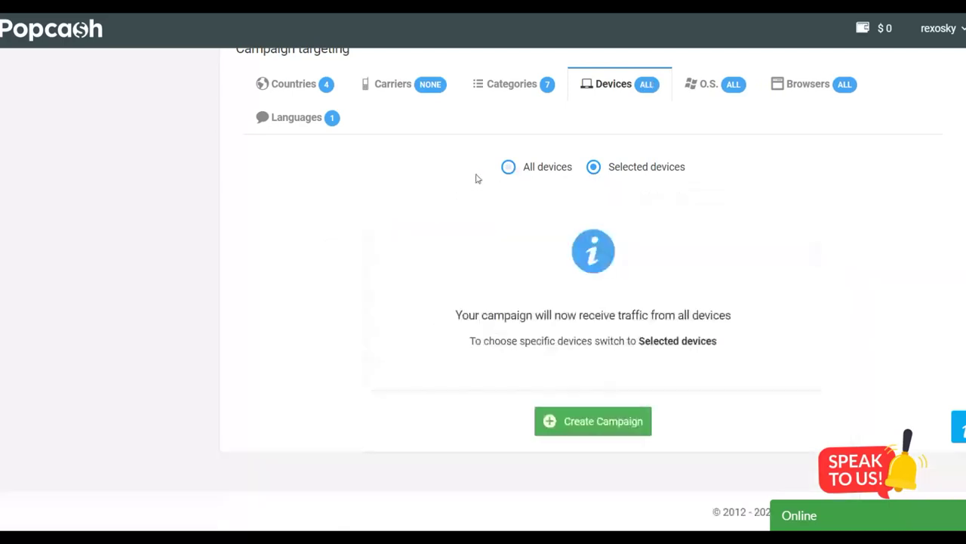
{"action": "scroll", "coordinate": [851, 234], "scroll_direction": "up", "scroll_amount": 1}
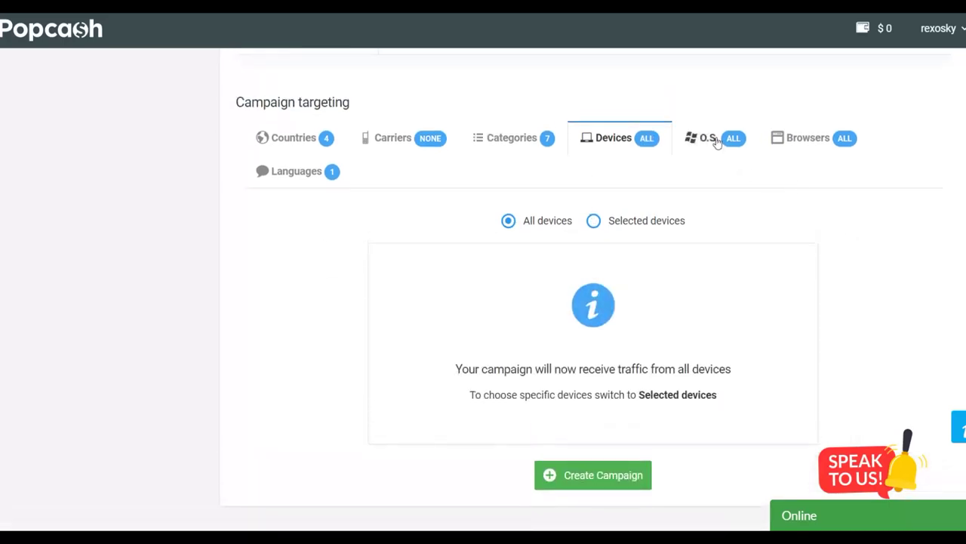
Step: Look at the individual operating systems available for targeting and set the targeting back to all operating systems
{"action": "left_click", "coordinate": [713, 138]}
{"action": "left_click", "coordinate": [594, 220]}
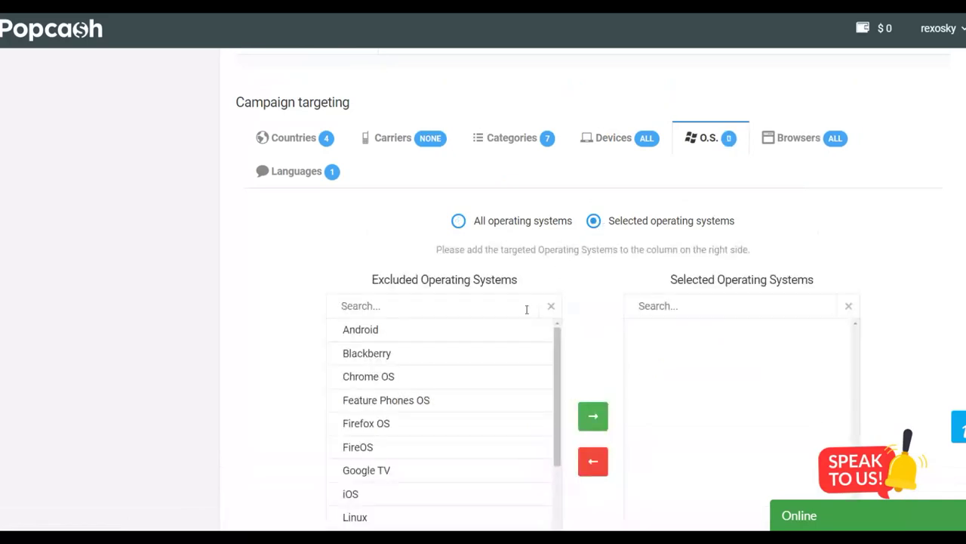
{"action": "left_click", "coordinate": [458, 221]}
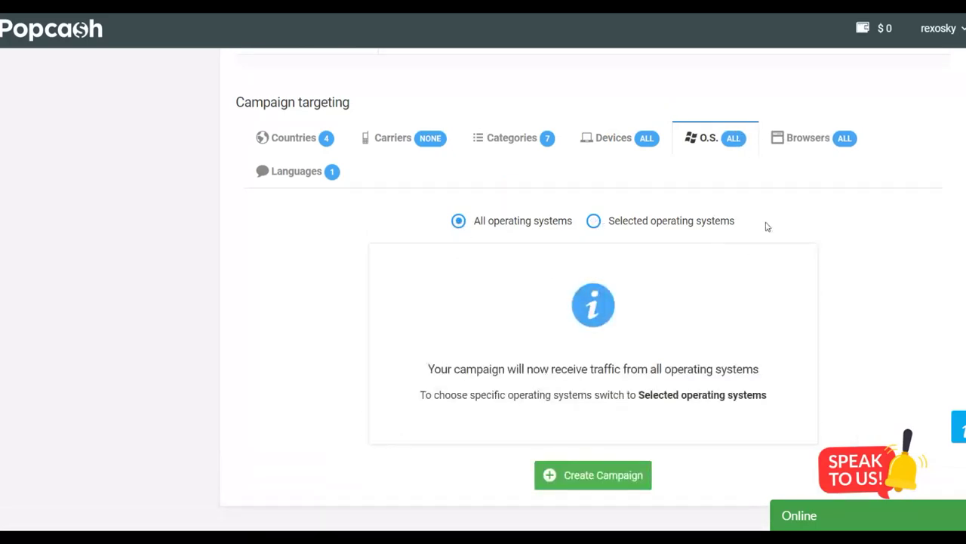
Step: Look at the individual browsers available for targeting and set the targeting back to all browsers
{"action": "left_click", "coordinate": [800, 147]}
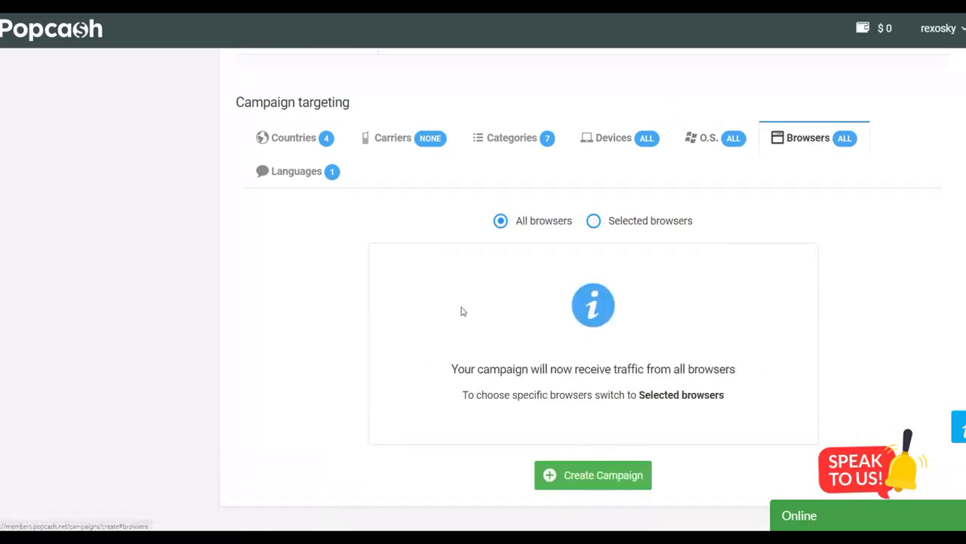
{"action": "left_click", "coordinate": [593, 222]}
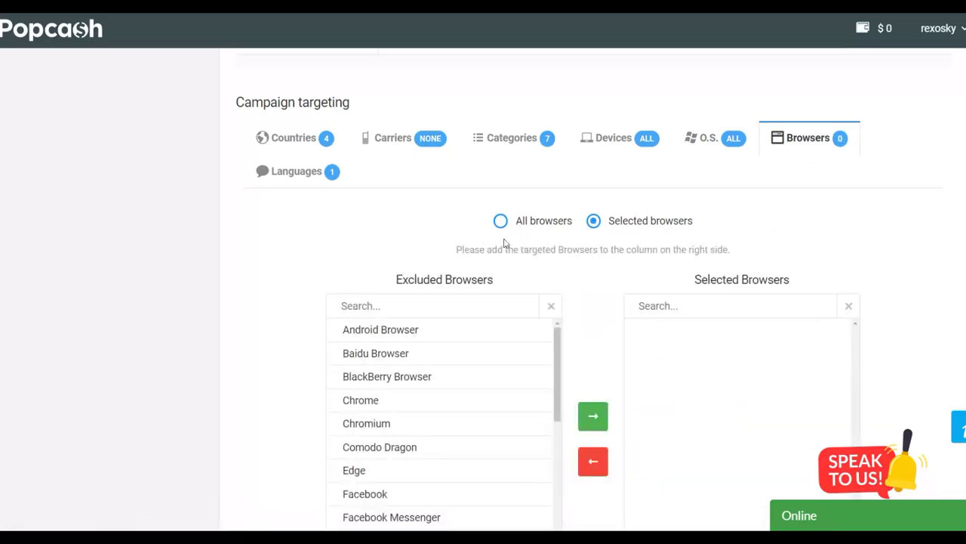
{"action": "left_click", "coordinate": [500, 222]}
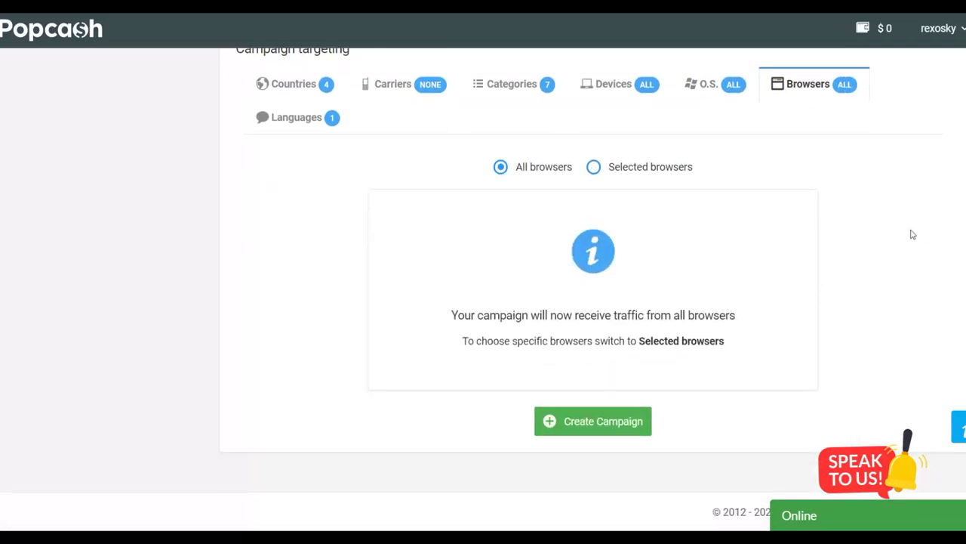
Step: Review the campaign details and targeting, and try to create the "perpertual income" campaign
{"action": "scroll", "coordinate": [884, 237], "scroll_direction": "up", "scroll_amount": 2}
{"action": "scroll", "coordinate": [884, 237], "scroll_direction": "down", "scroll_amount": 2}
{"action": "scroll", "coordinate": [576, 347], "scroll_direction": "up", "scroll_amount": 10}
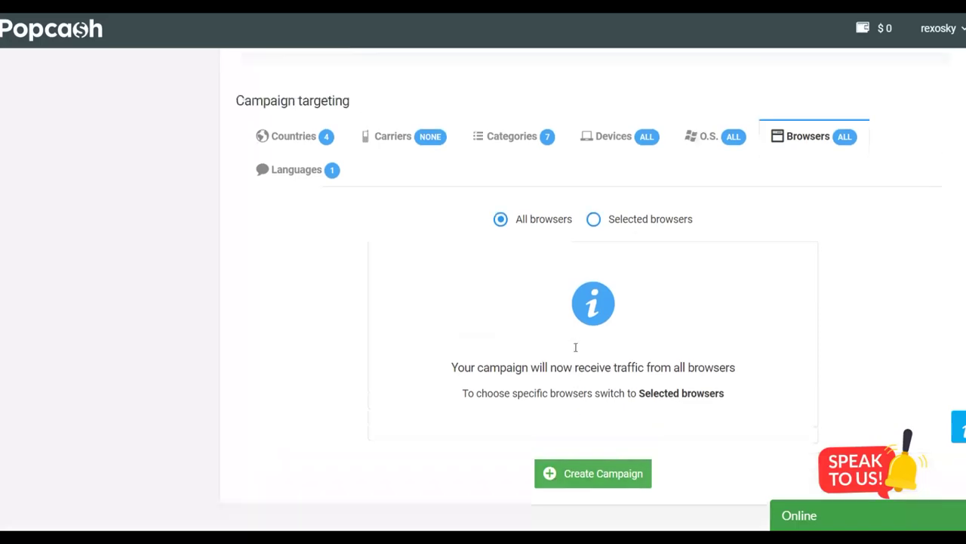
{"action": "scroll", "coordinate": [575, 347], "scroll_direction": "up", "scroll_amount": 1}
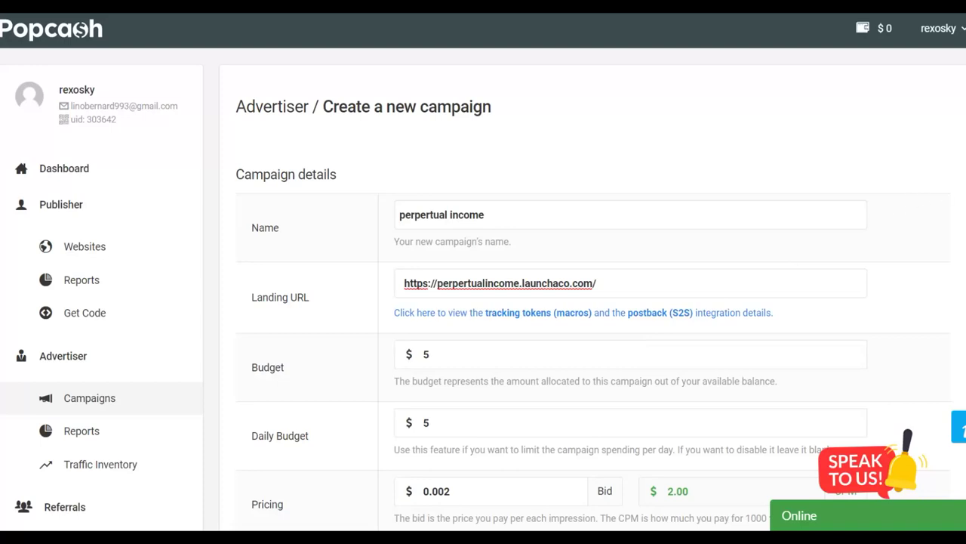
{"action": "scroll", "coordinate": [806, 435], "scroll_direction": "down", "scroll_amount": 10}
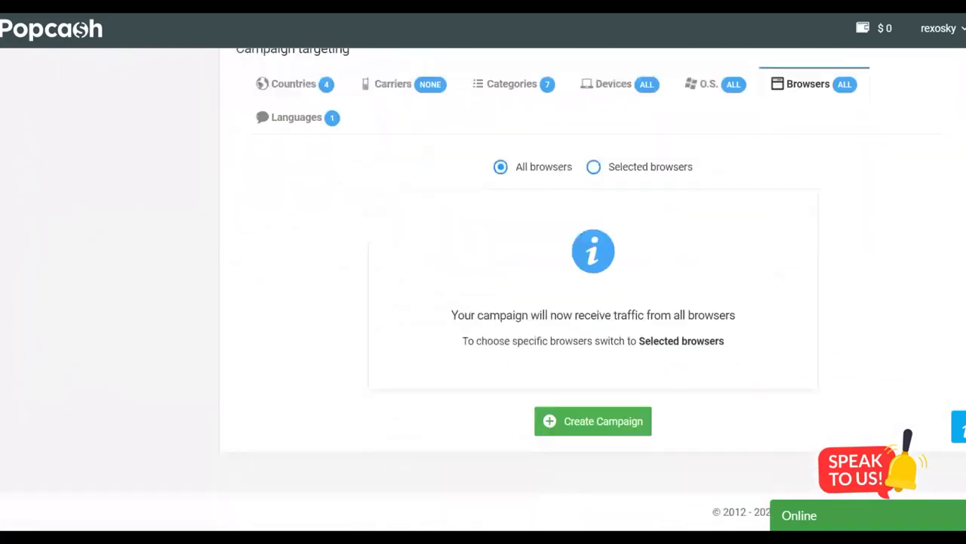
{"action": "left_click", "coordinate": [608, 429]}
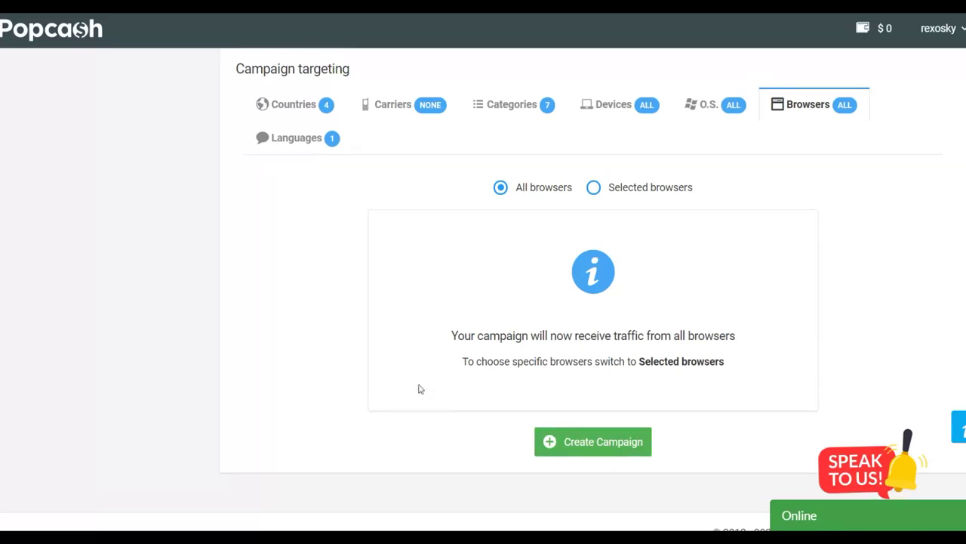
Step: Examine the budget field and the other campaign details, from the name down to the targeting section, for validation problems
{"action": "scroll", "coordinate": [489, 336], "scroll_direction": "up", "scroll_amount": 10}
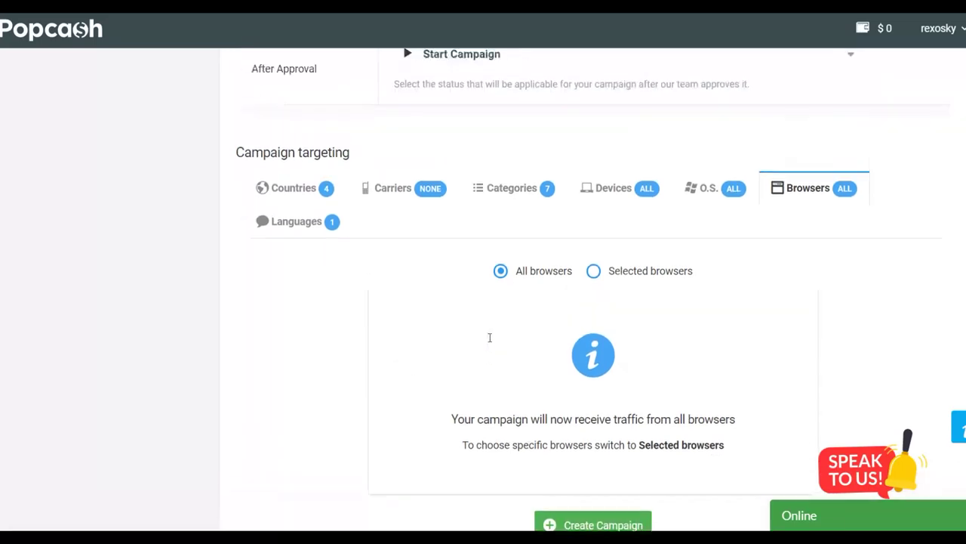
{"action": "scroll", "coordinate": [489, 338], "scroll_direction": "up", "scroll_amount": 2}
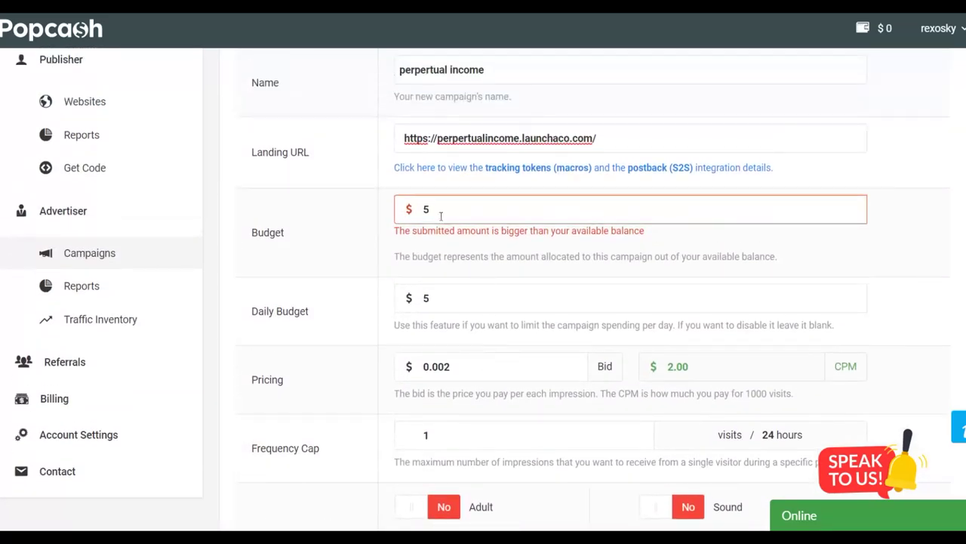
{"action": "scroll", "coordinate": [495, 325], "scroll_direction": "up", "scroll_amount": 3}
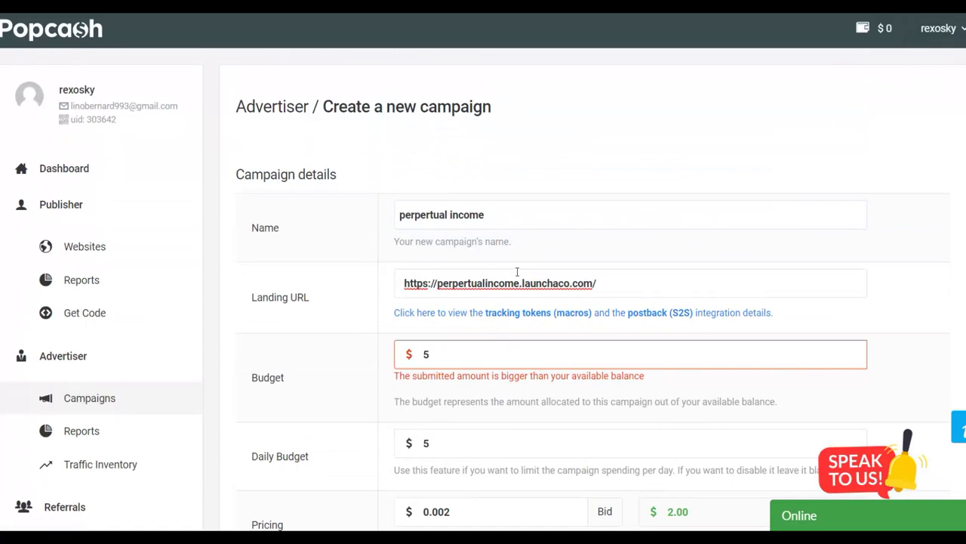
{"action": "scroll", "coordinate": [517, 271], "scroll_direction": "down", "scroll_amount": 2}
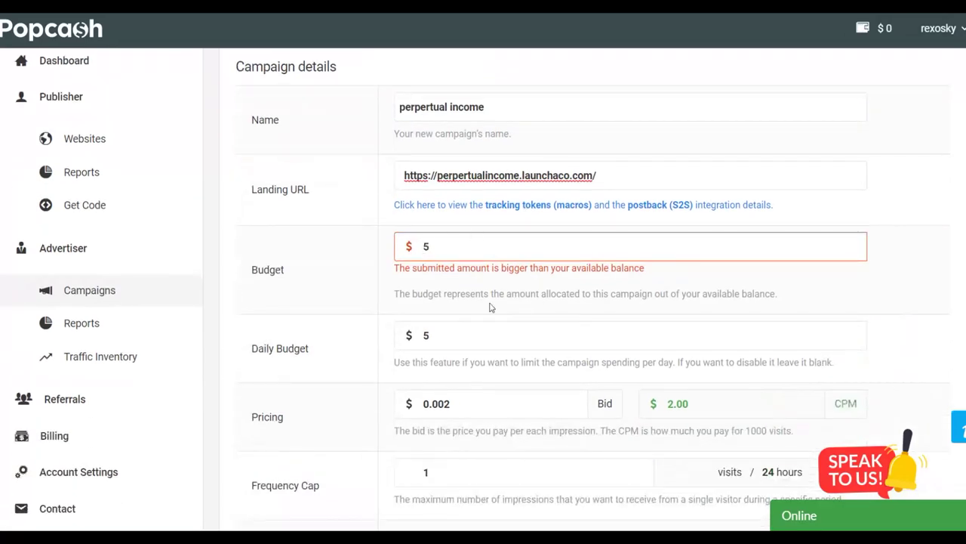
{"action": "scroll", "coordinate": [456, 121], "scroll_direction": "up", "scroll_amount": 2}
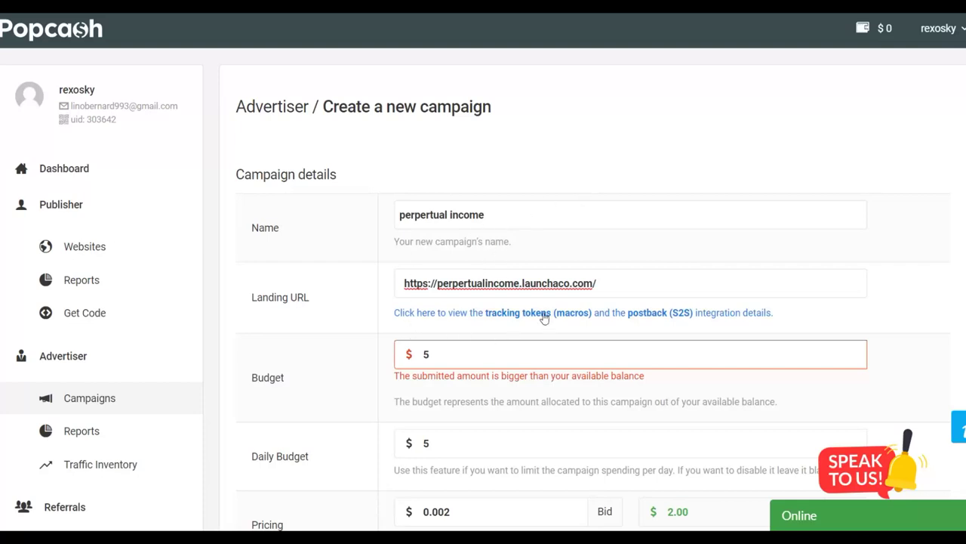
{"action": "scroll", "coordinate": [604, 318], "scroll_direction": "down", "scroll_amount": 2}
{"action": "scroll", "coordinate": [483, 296], "scroll_direction": "down", "scroll_amount": 2}
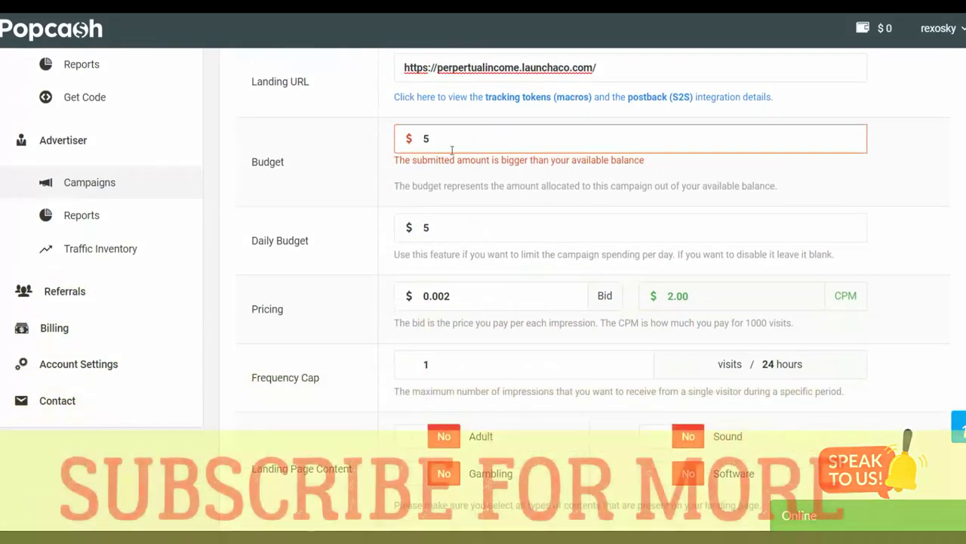
{"action": "scroll", "coordinate": [650, 376], "scroll_direction": "down", "scroll_amount": 5}
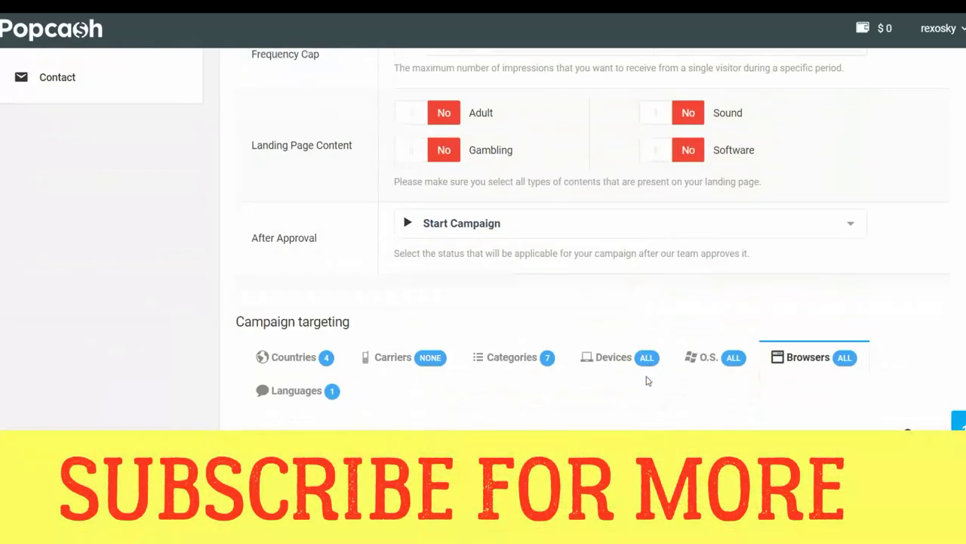